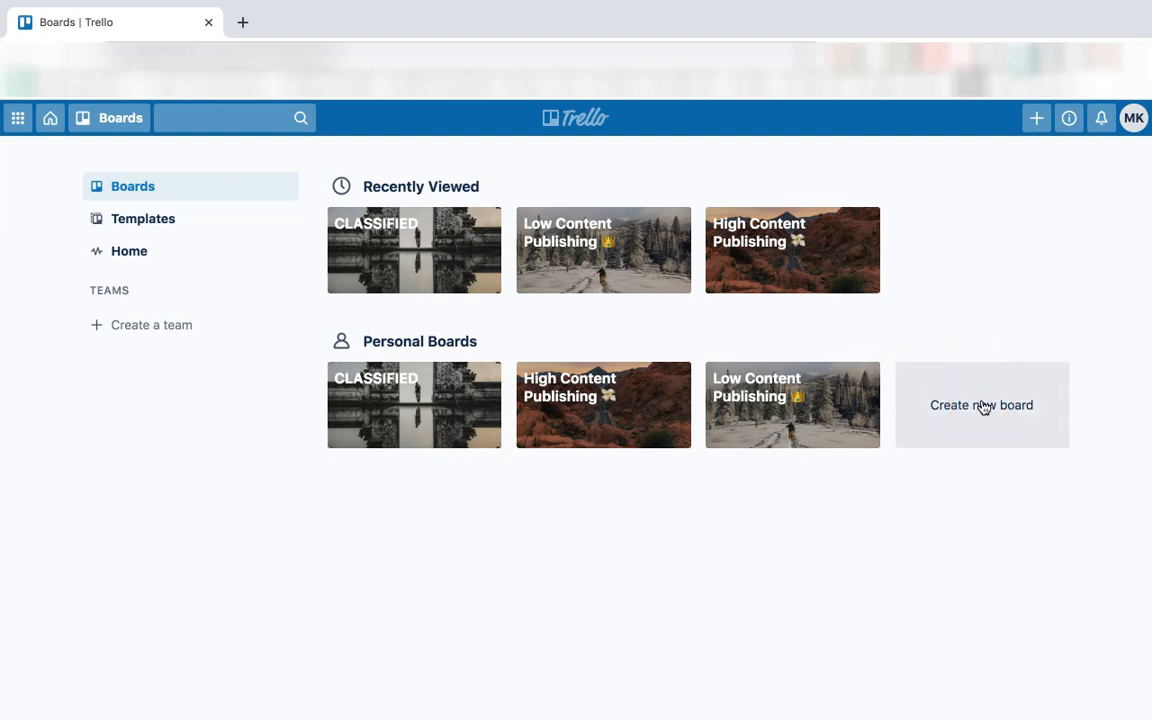
Create a new private board titled "Youtube LCB Trello".
left_click(984, 407)
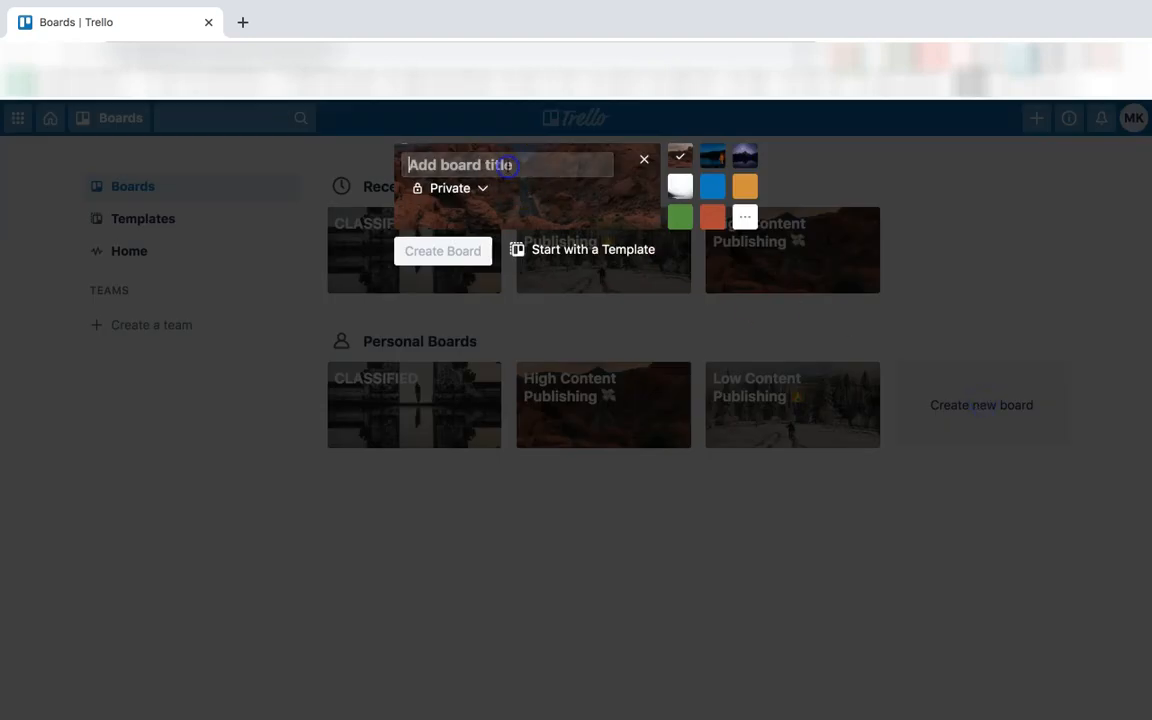
type("Youtube L")
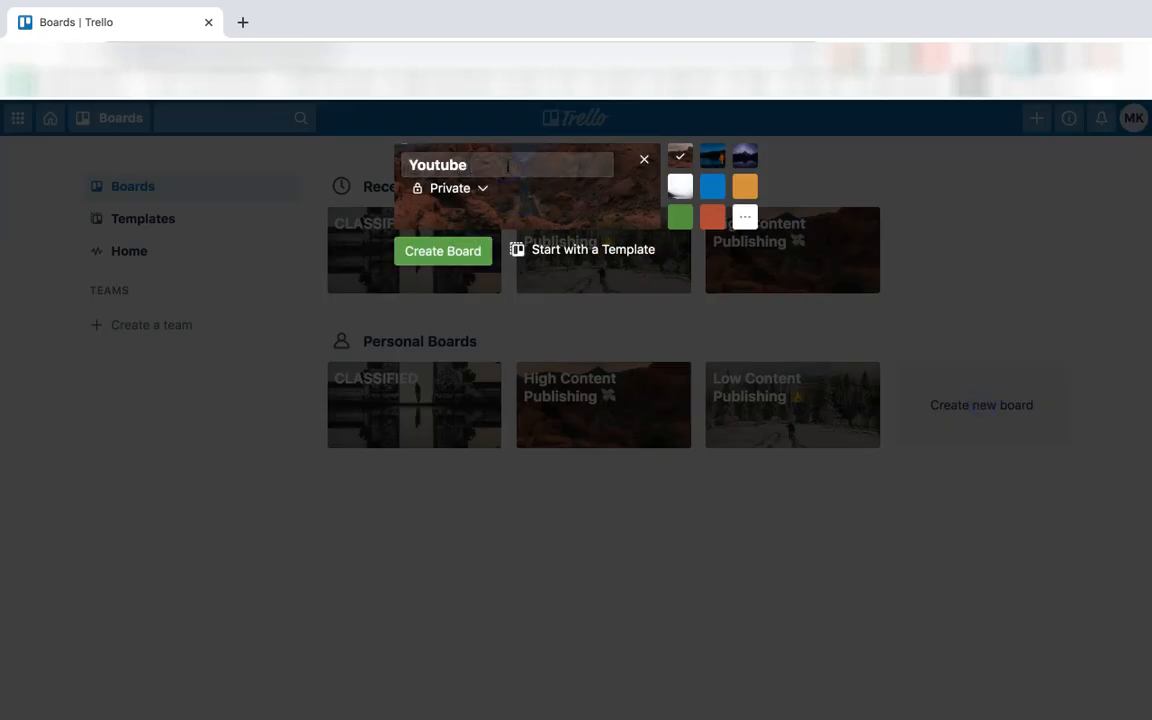
type("CB Rello")
left_click(443, 250)
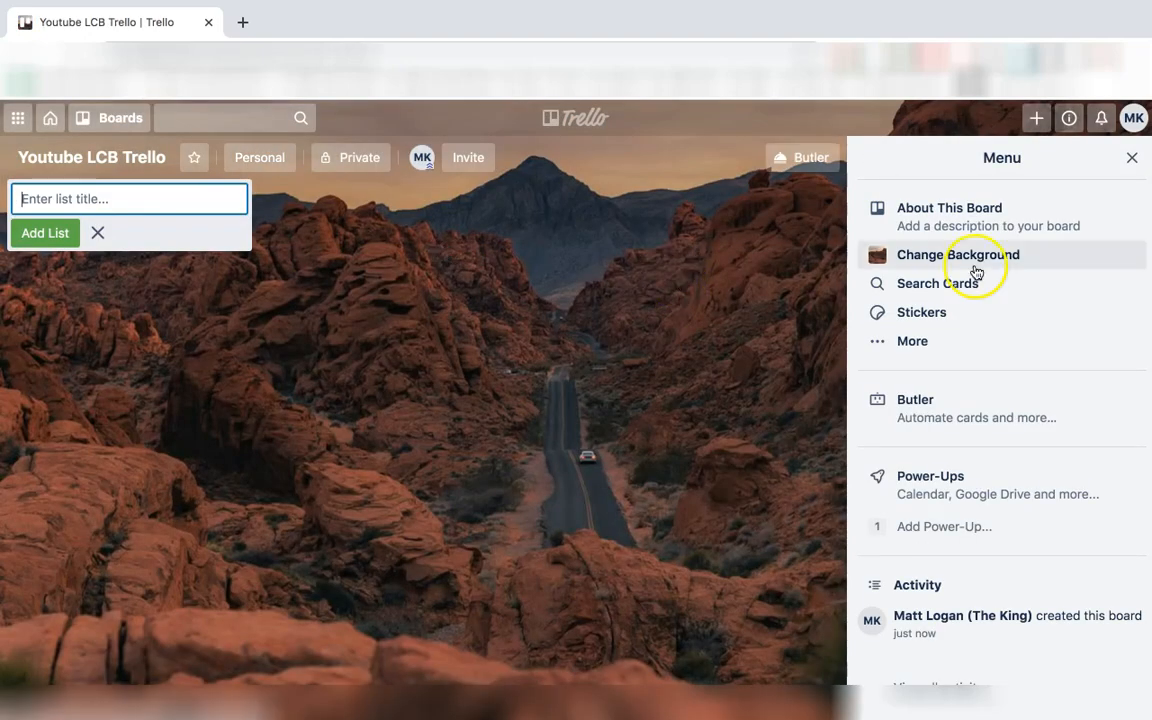
Search the Unsplash board background photos for "subscribe".
left_click(975, 270)
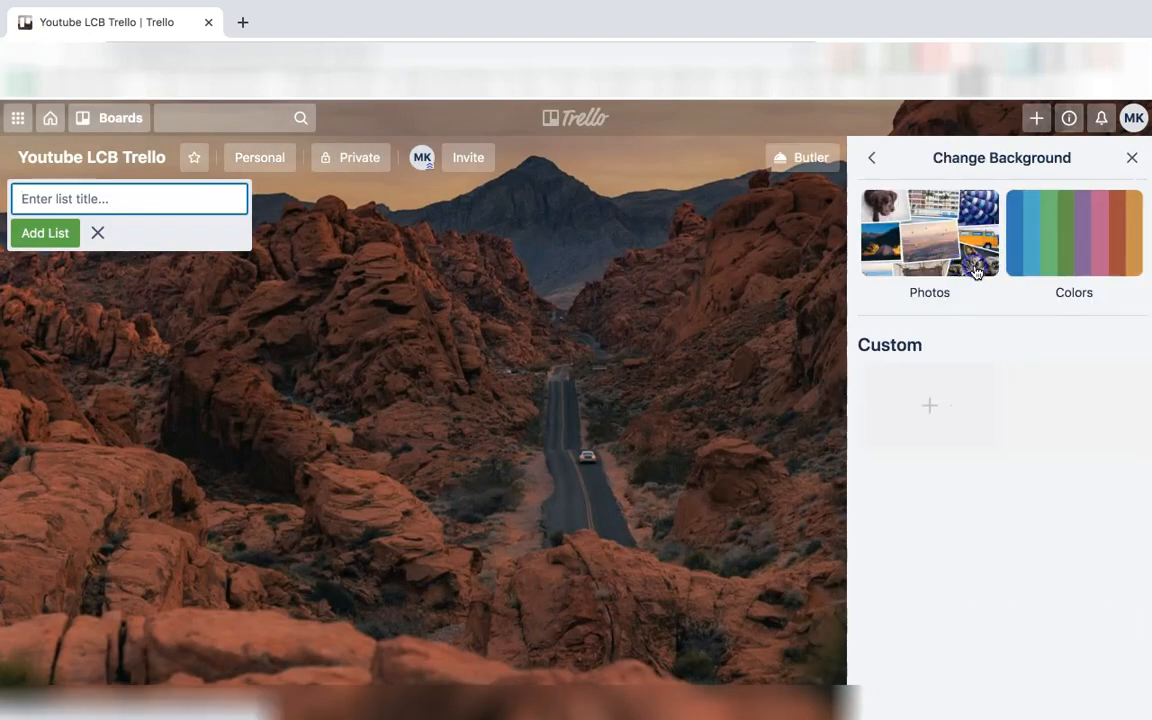
left_click(941, 276)
left_click(972, 207)
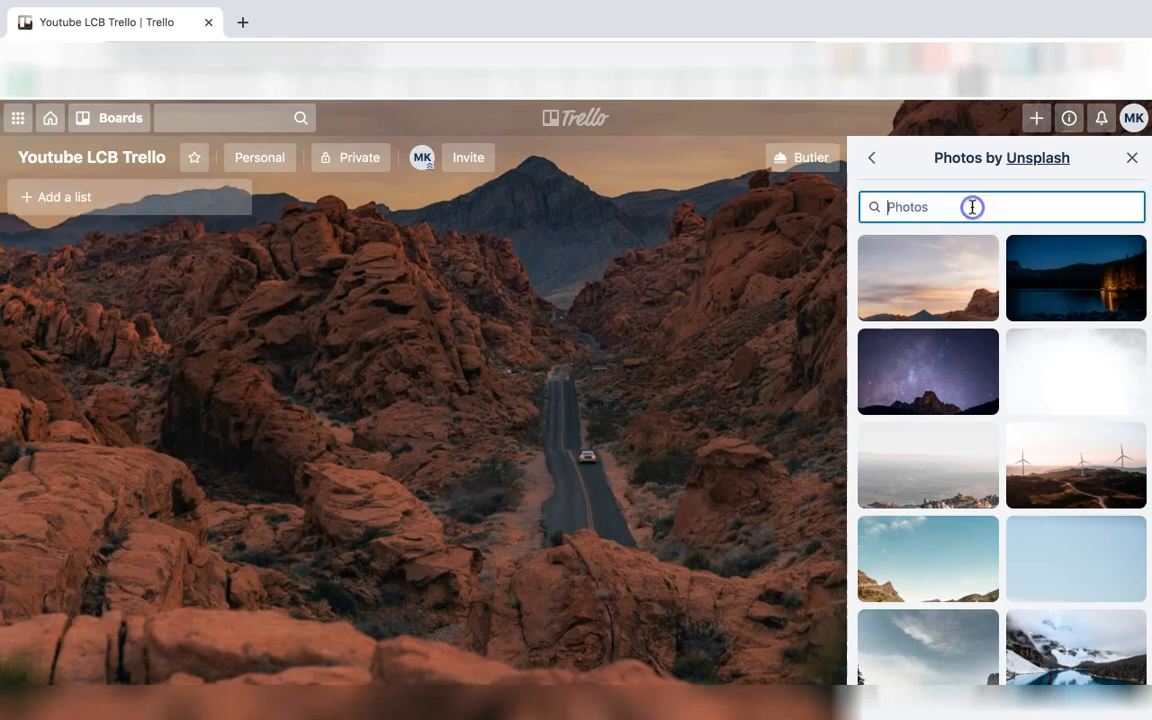
type("u")
key("BackSpace")
type("subscribe")
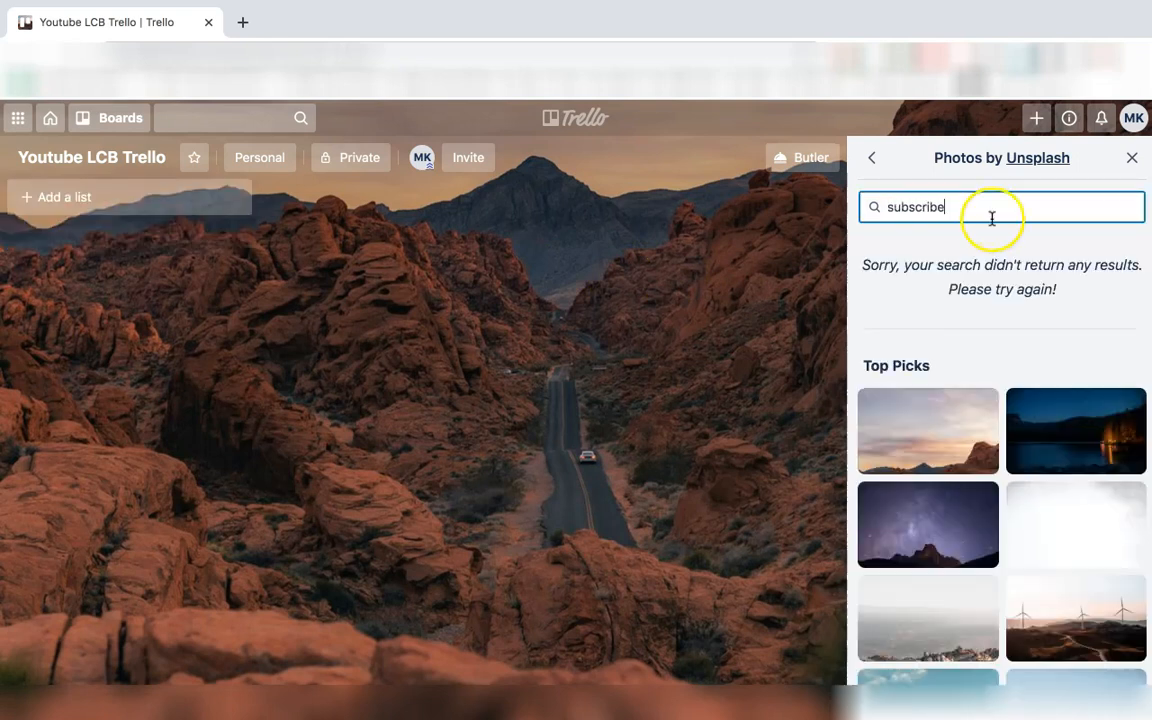
double_click(986, 207)
Set the board background to the dark photo of ferns hanging before a glass wall, and close the board menu.
scroll(977, 465, "down", 10)
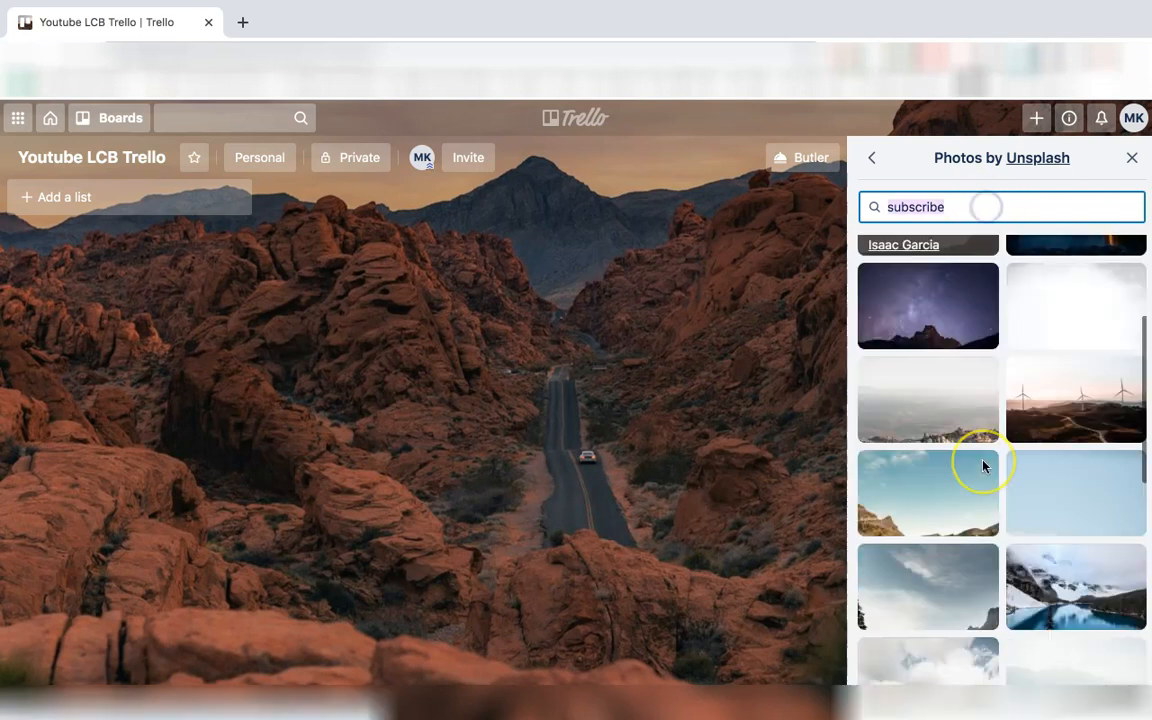
scroll(986, 465, "down", 10)
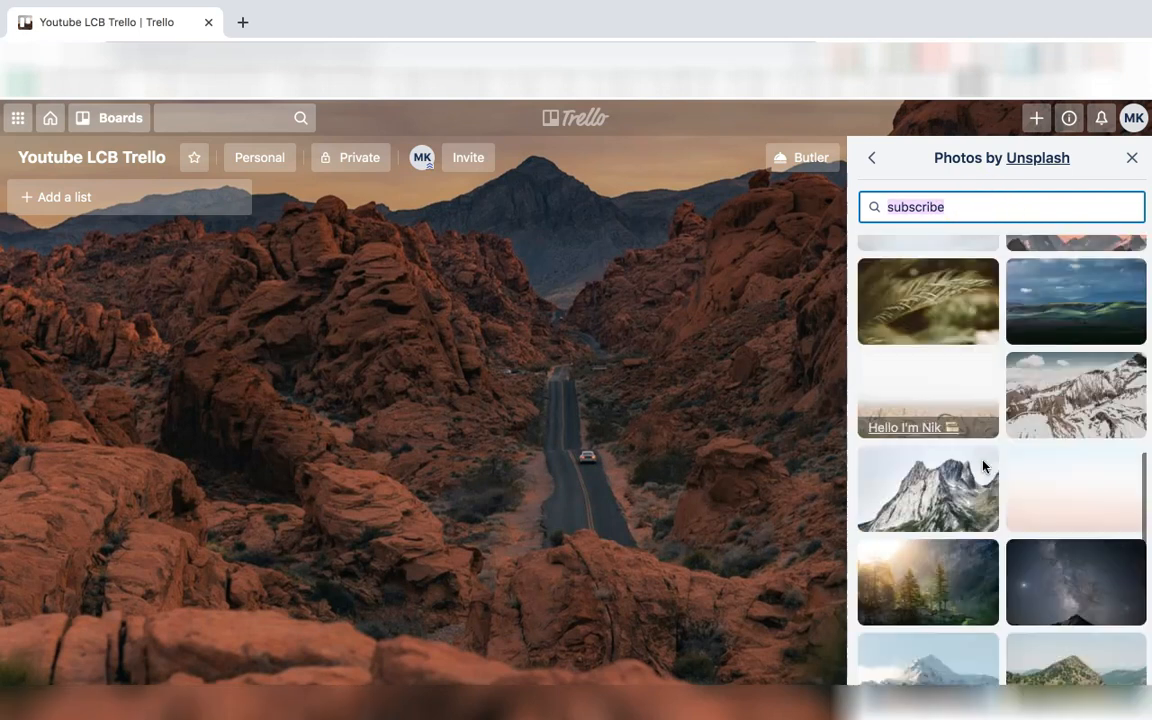
scroll(966, 540, "down", 6)
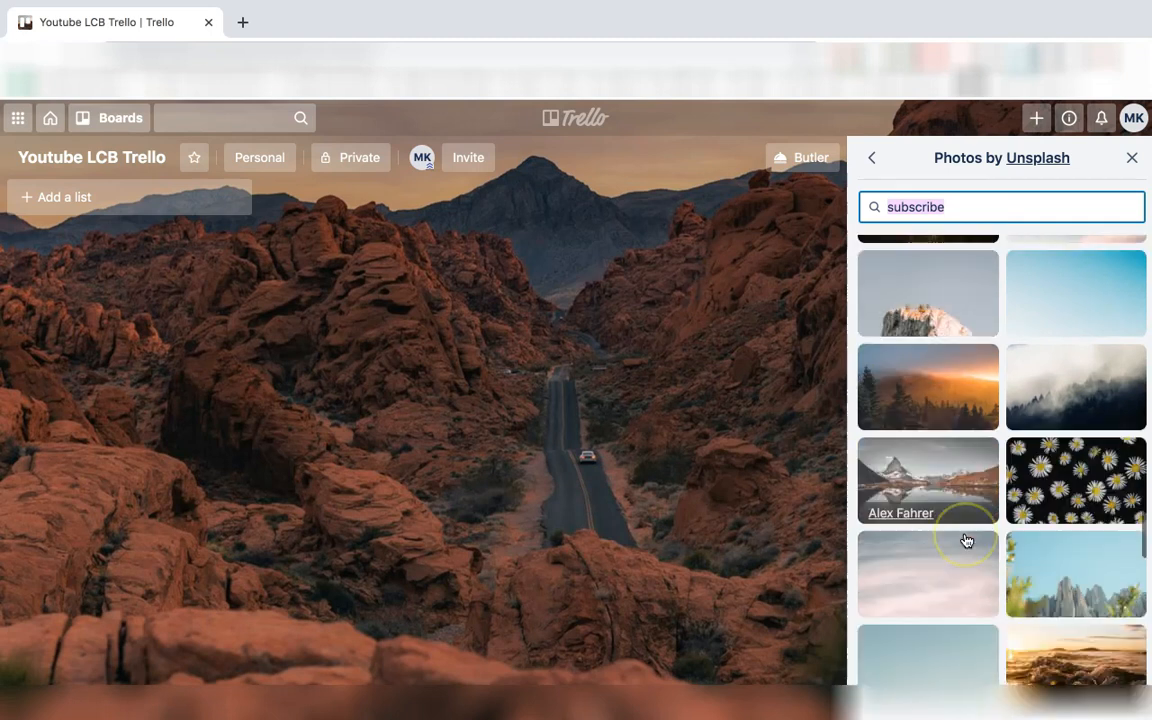
scroll(1034, 420, "down", 3)
scroll(1034, 420, "down", 2)
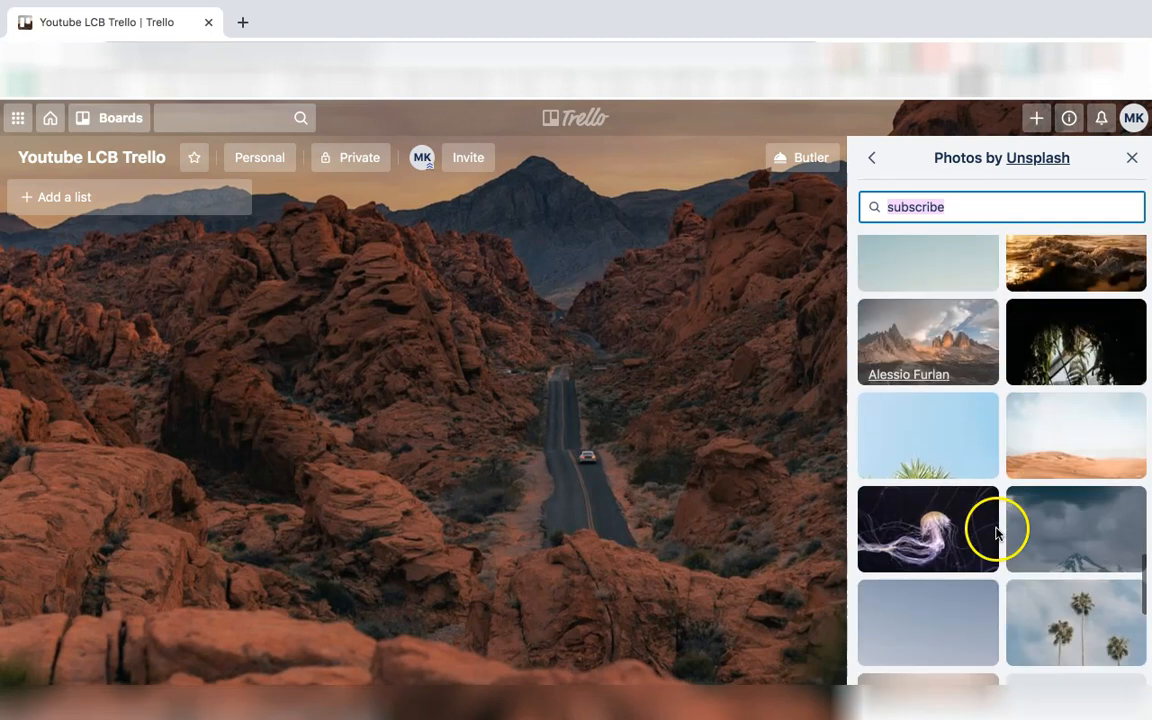
left_click(1059, 334)
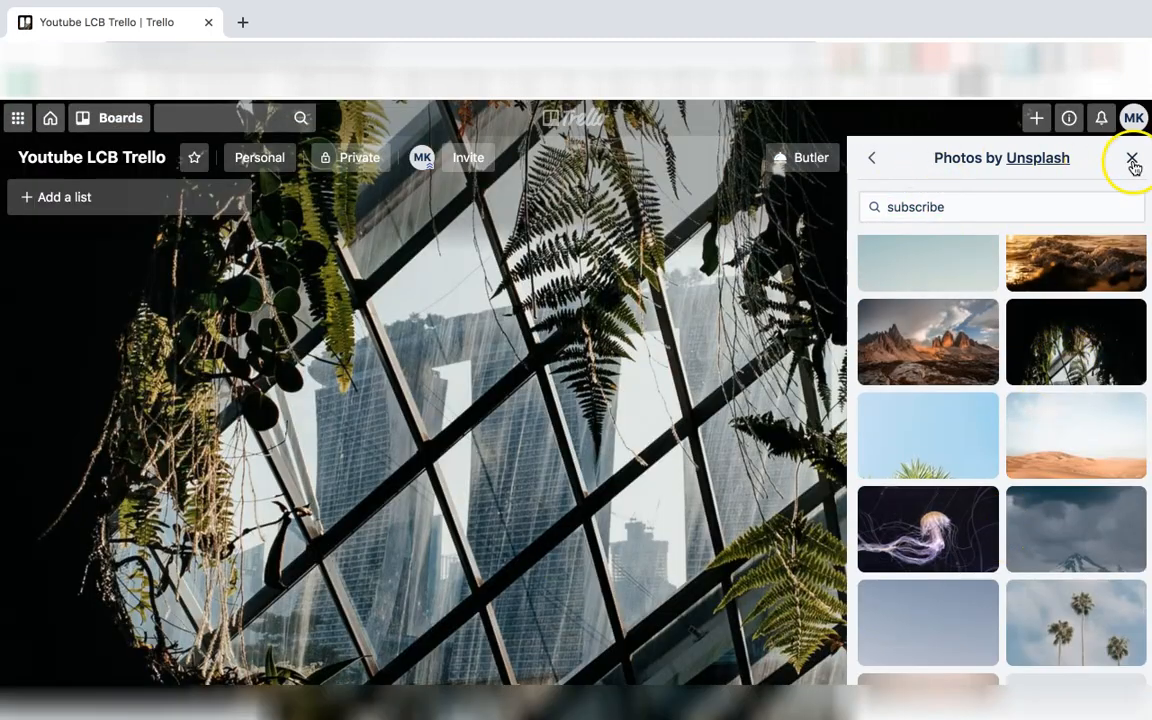
left_click(1131, 160)
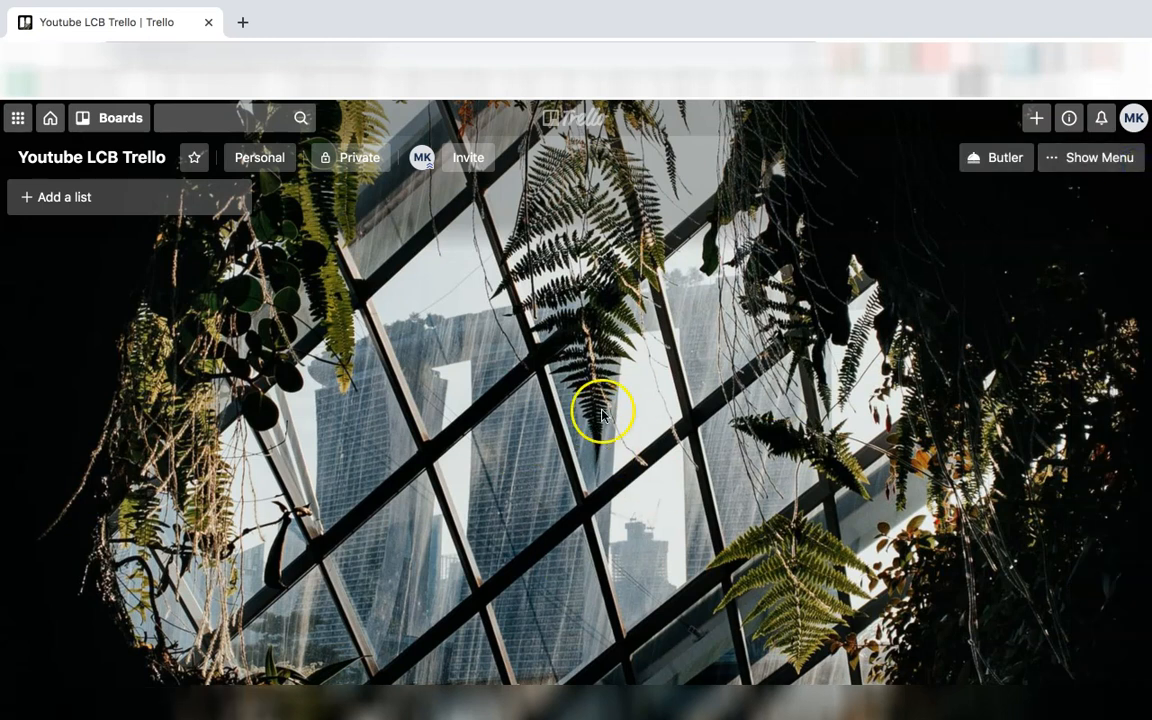
Add a first list titled "Idea" to the board.
left_click(98, 196)
type("Idea")
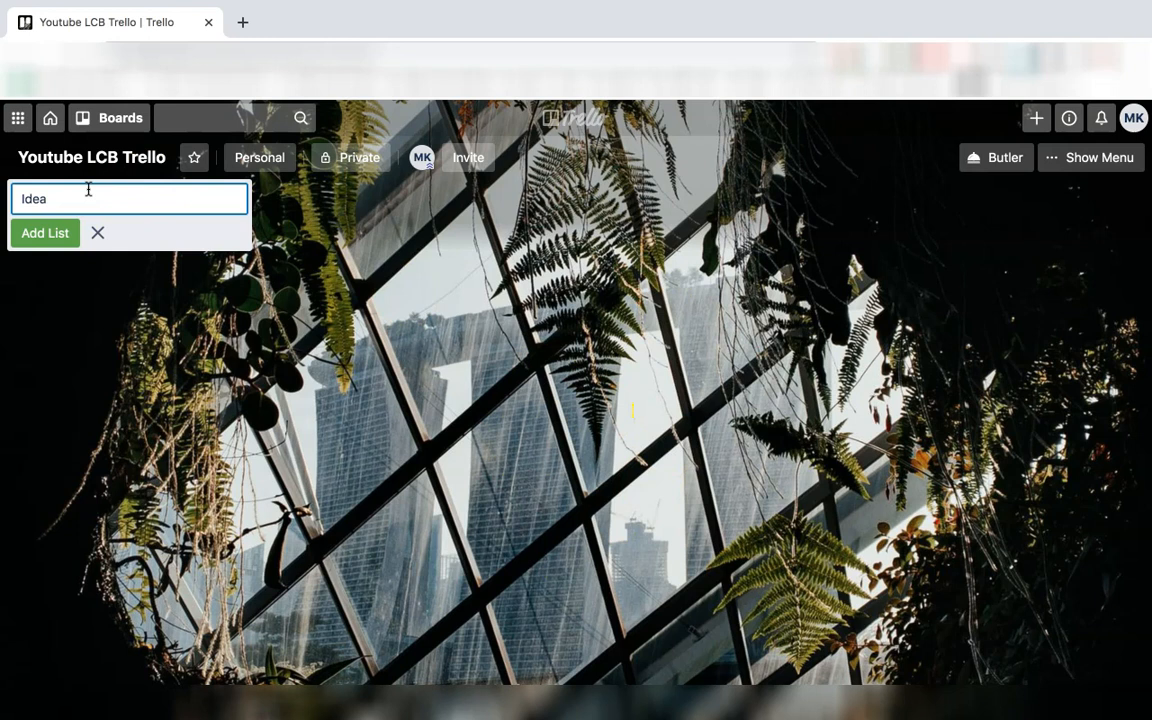
left_click(57, 233)
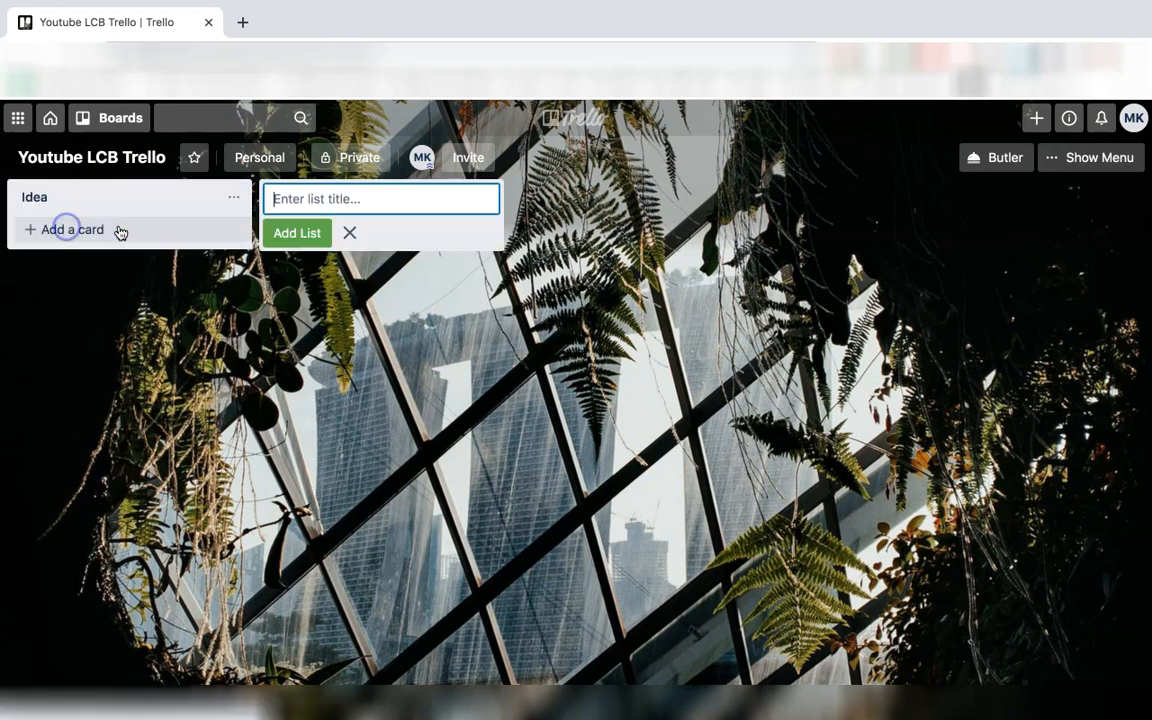
left_click(105, 199)
left_click(110, 200)
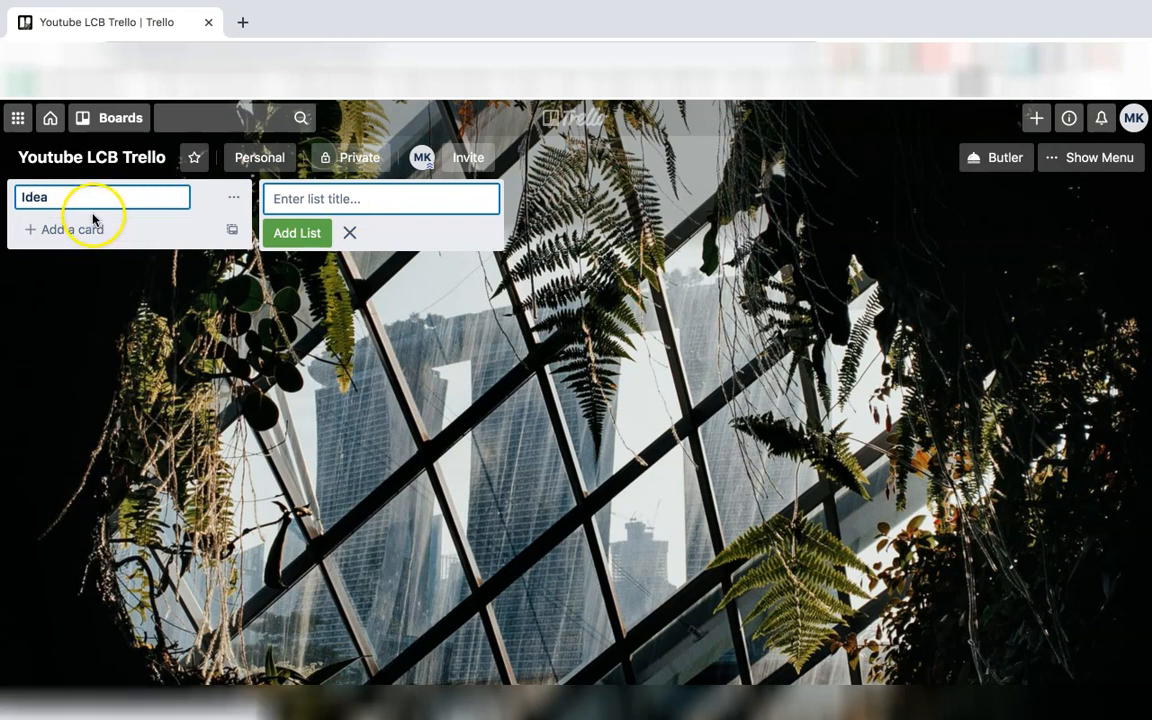
Add a card titled "Composition Book (X Niche)" to the Idea list.
left_click(91, 230)
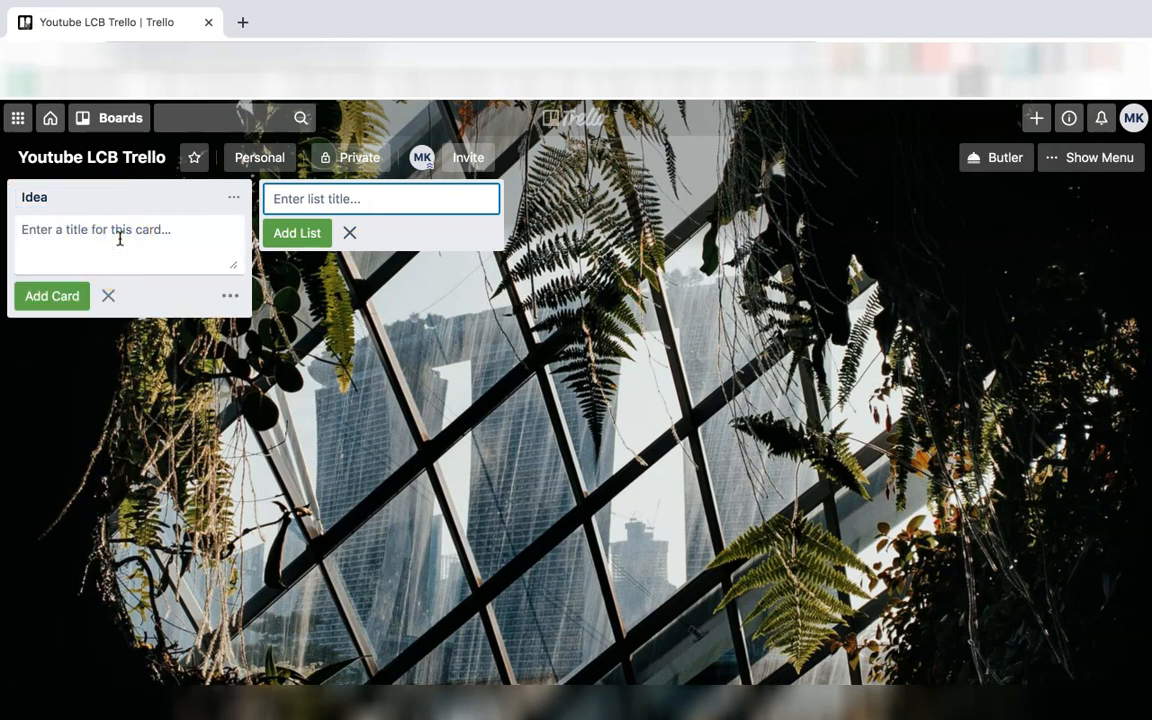
type("Composition Book")
left_click(154, 246)
type("(Niche")
left_click(137, 237)
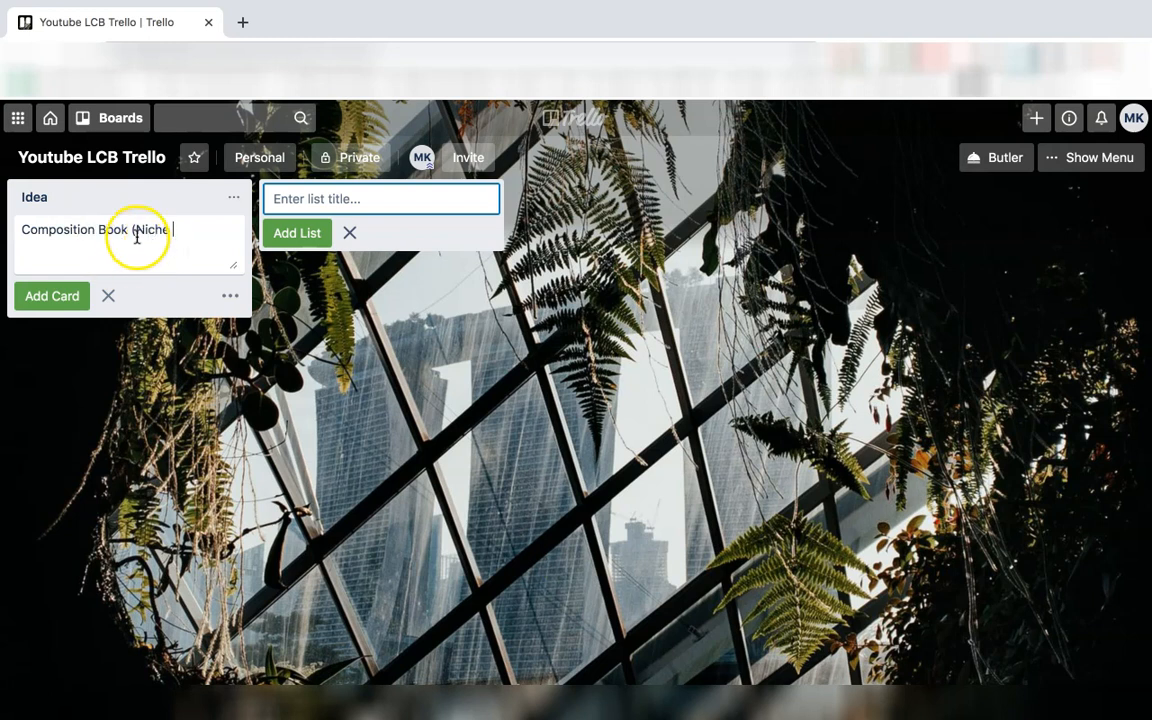
type("X.")
left_click(177, 226)
key("BackSpace")
left_click(226, 226)
type(")")
key("Return")
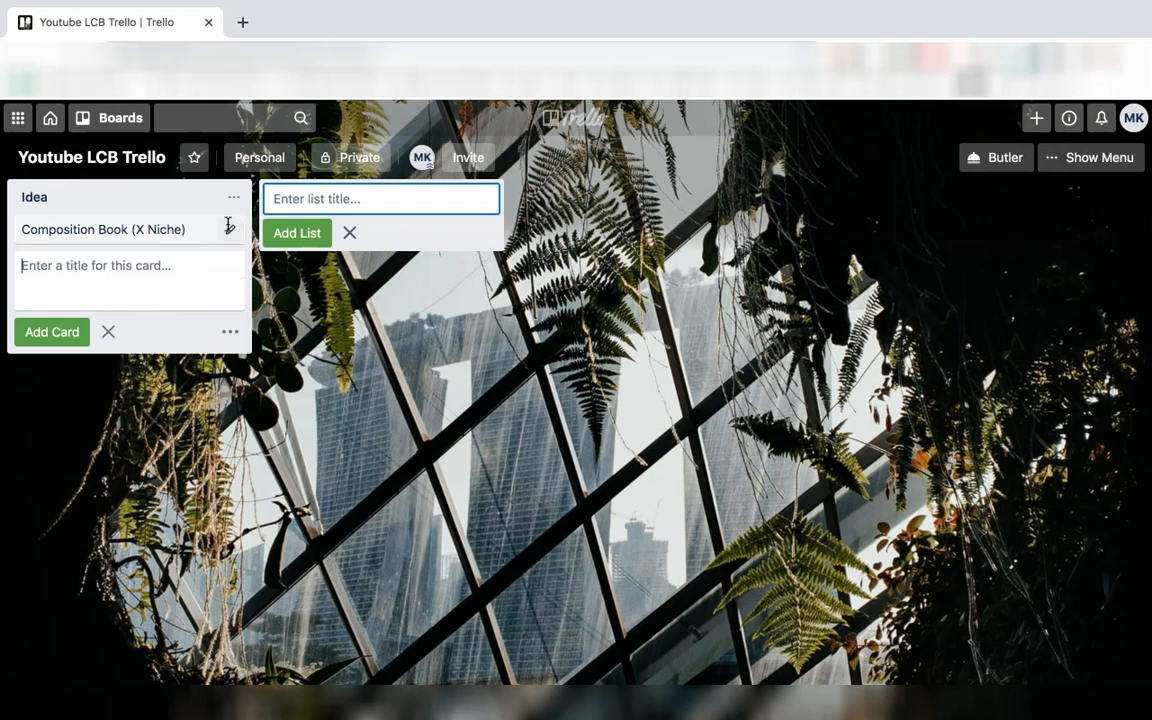
Add a card titled "Certain Puzzle Book" to the Idea list.
left_click(126, 267)
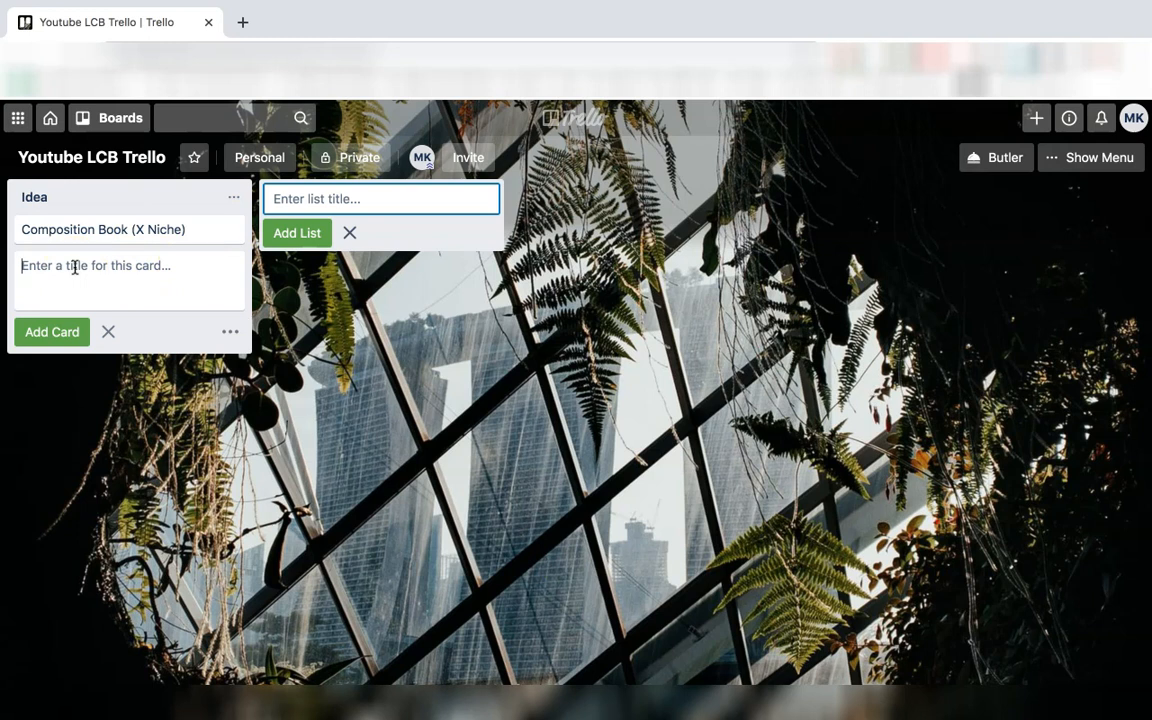
type("C")
key("BackSpace")
type("Certain Puzzle Book")
left_click(28, 338)
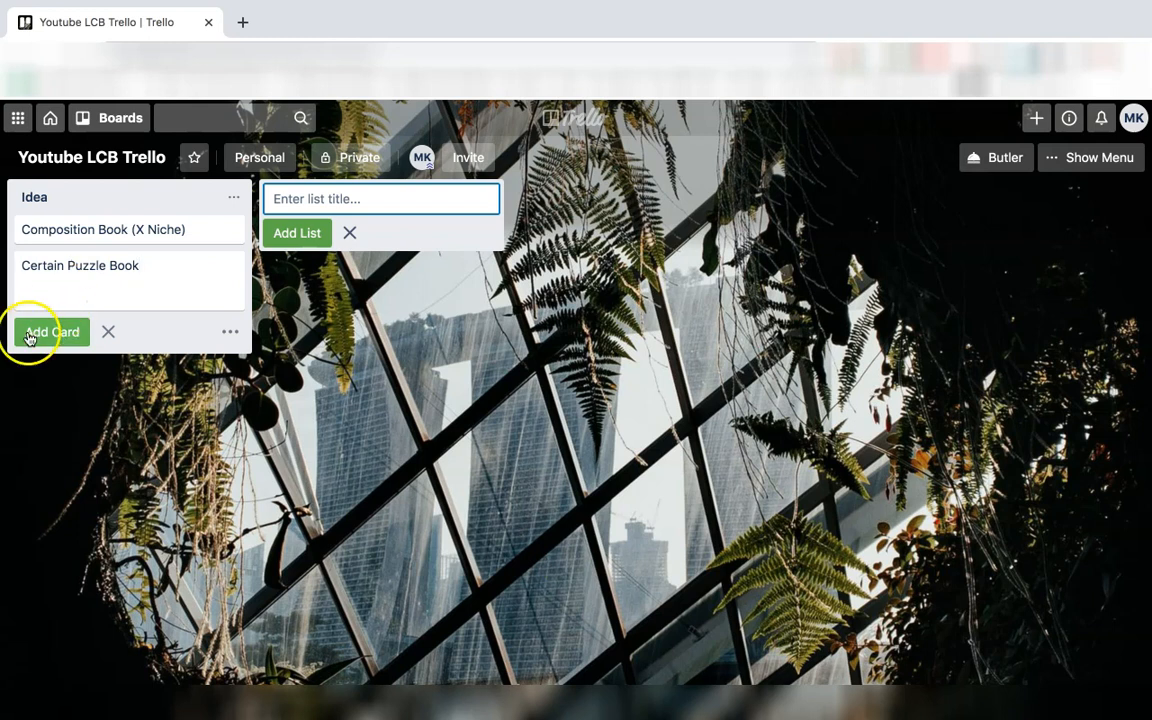
left_click(29, 336)
Add a card titled "Childrens Book about Pandemic of 2020" to the Idea list.
left_click(97, 314)
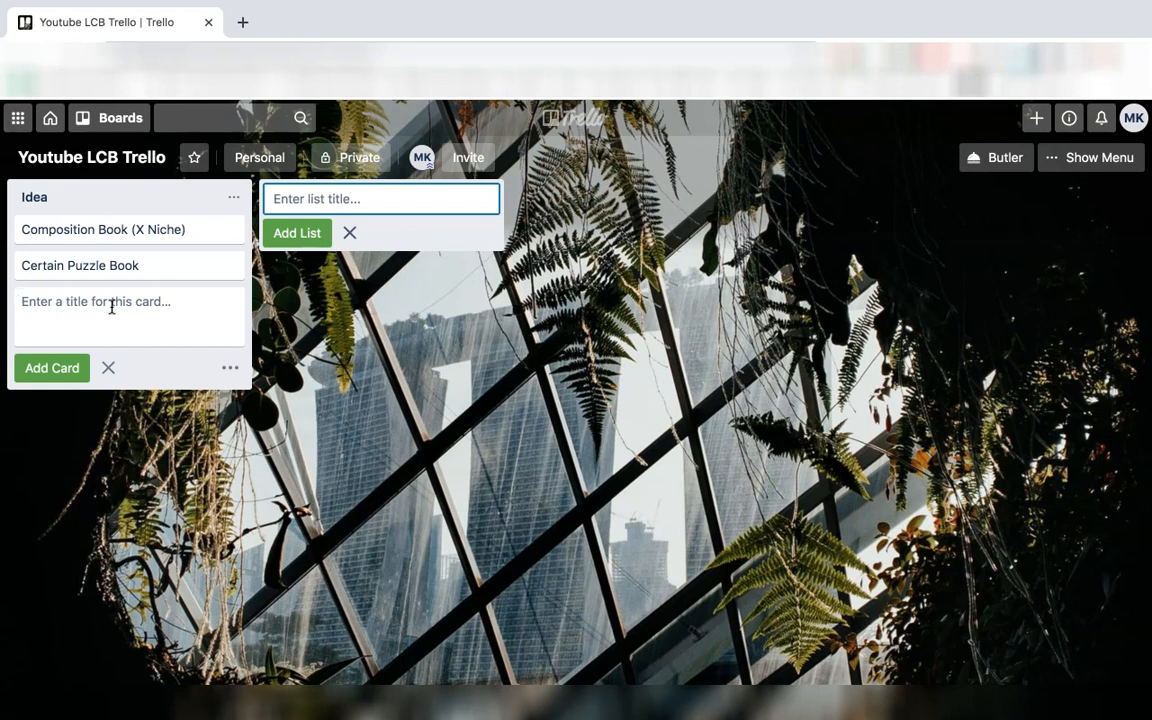
type("Childrens Bo")
type("oks")
key("BackSpace")
type("about")
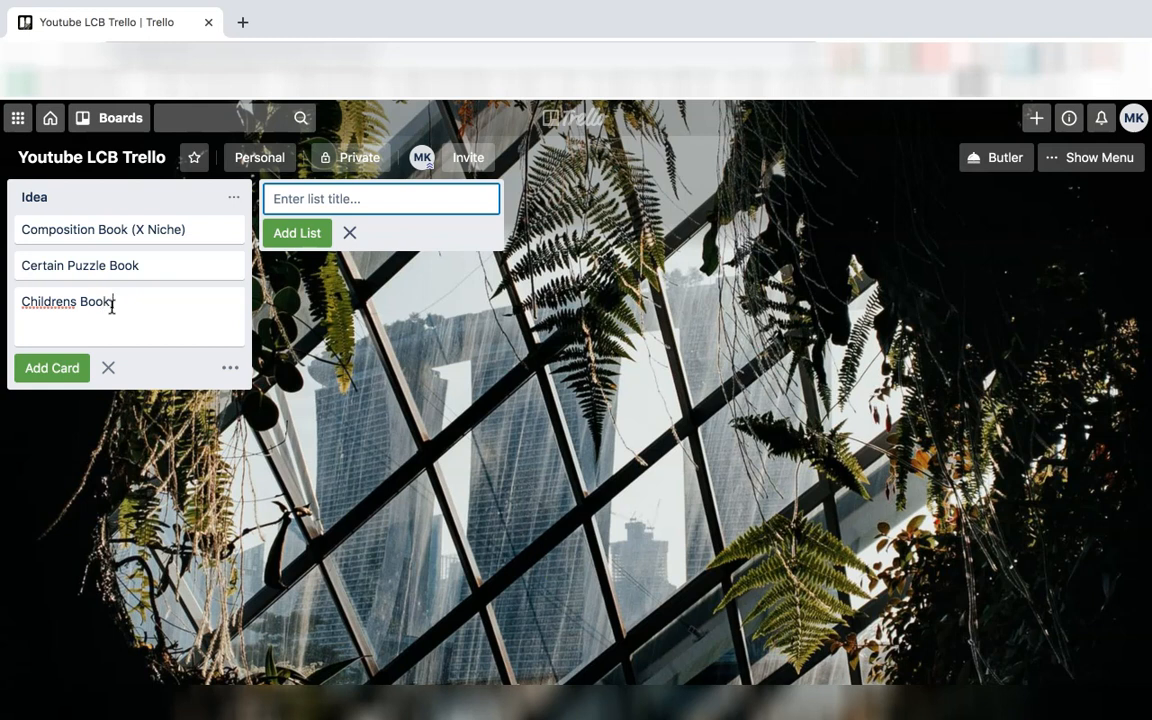
type(" Pandemic o")
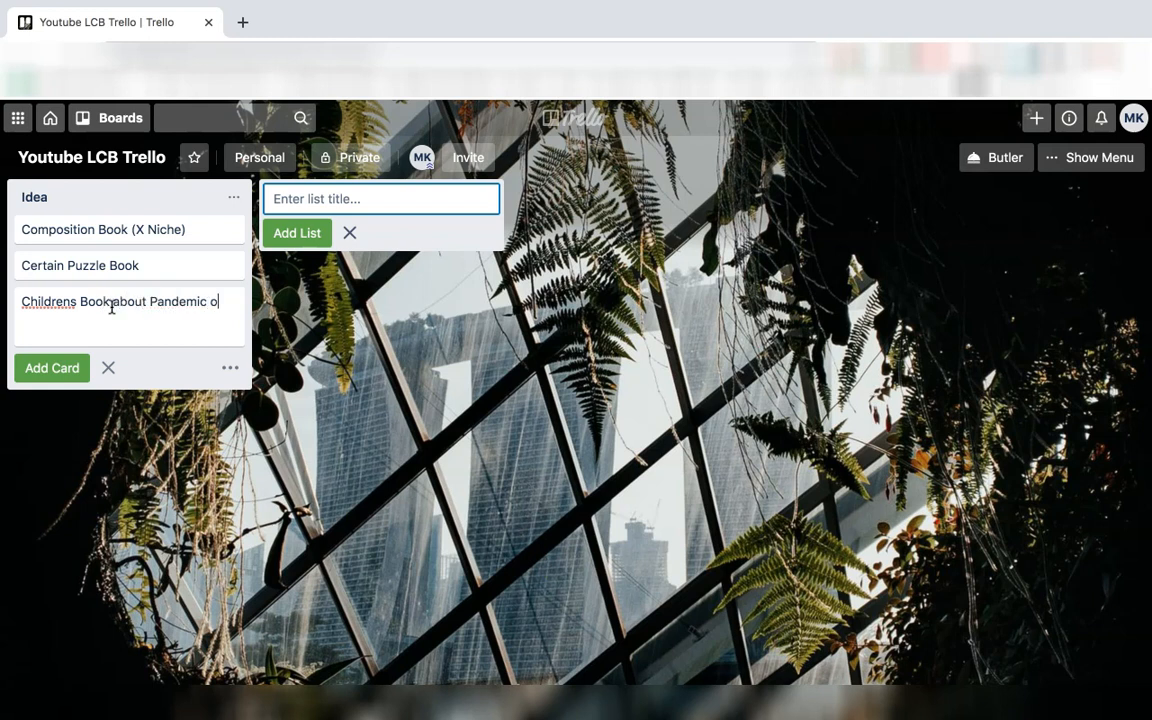
type("f 2020")
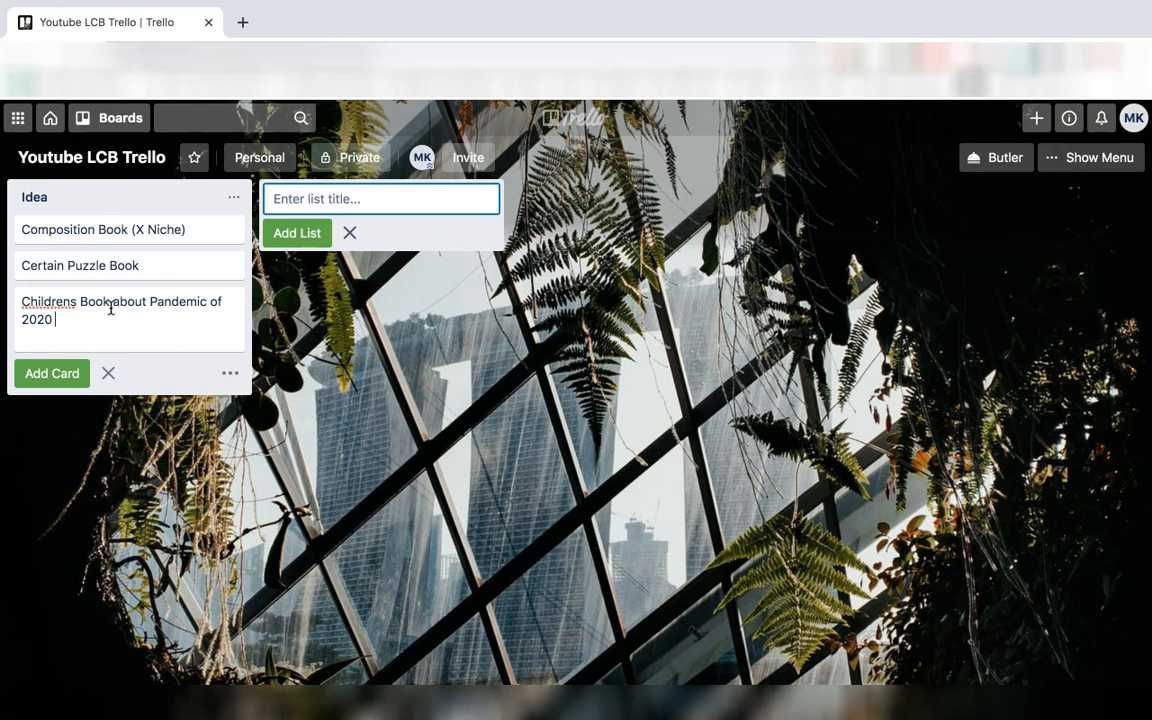
left_click(57, 376)
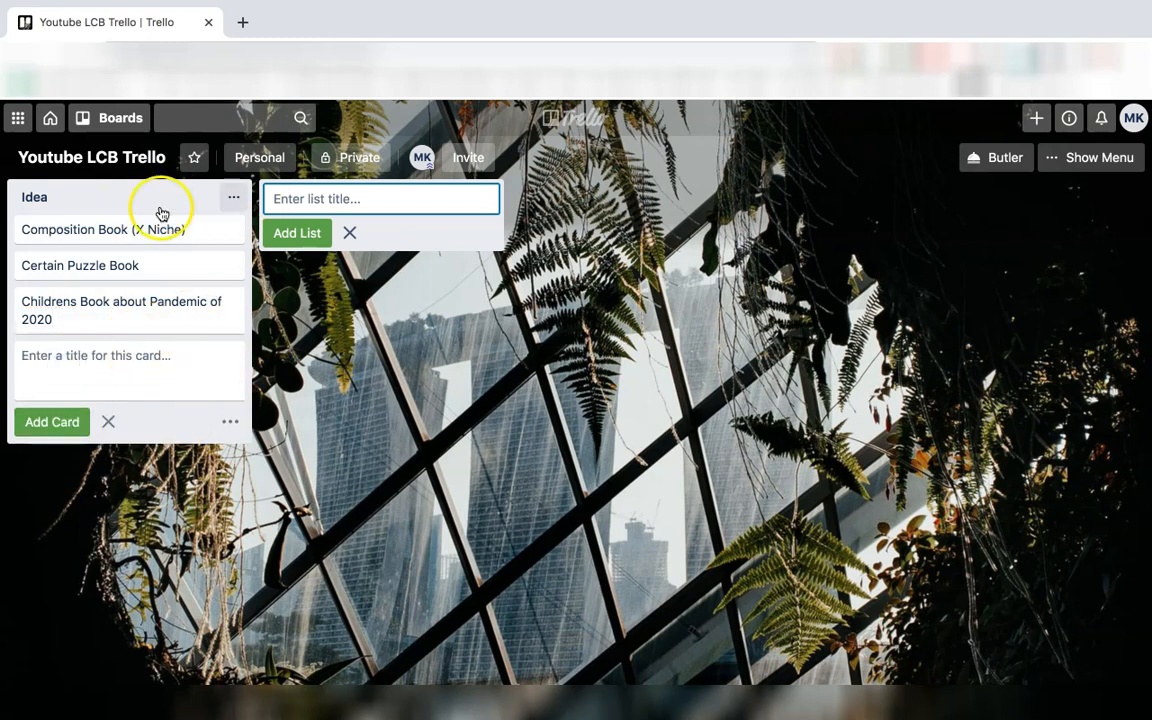
Add a second list titled "Interior Made" beside the Idea list.
left_click(386, 196)
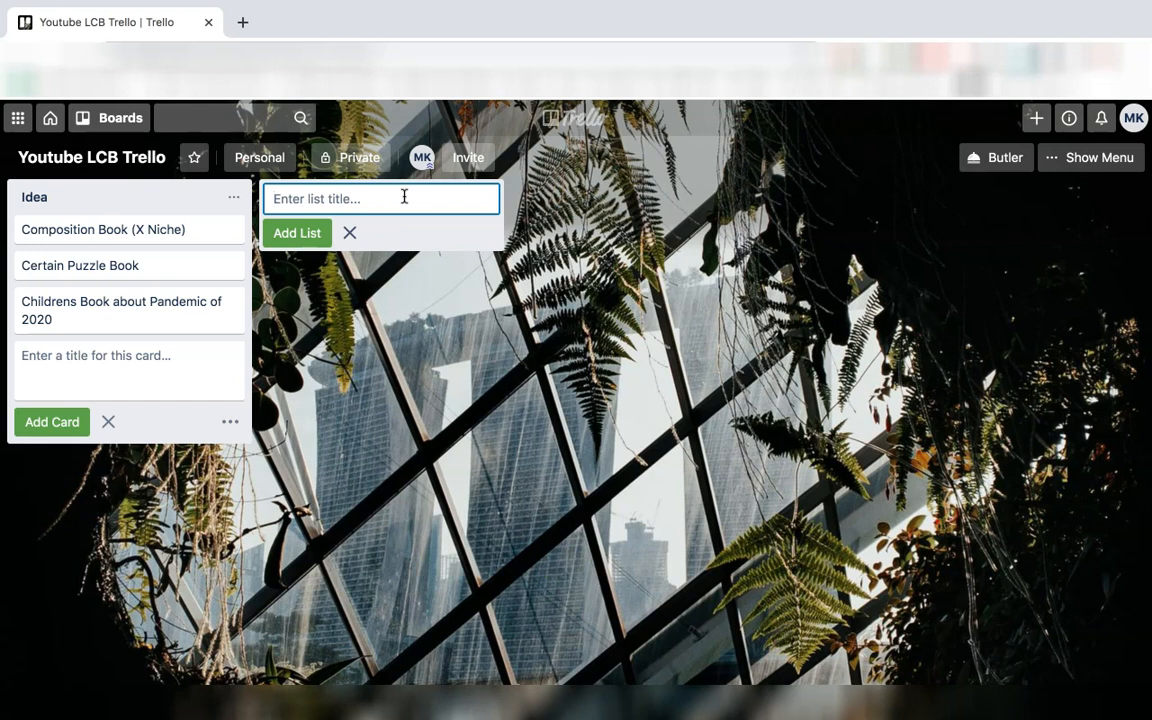
type("Interior Made")
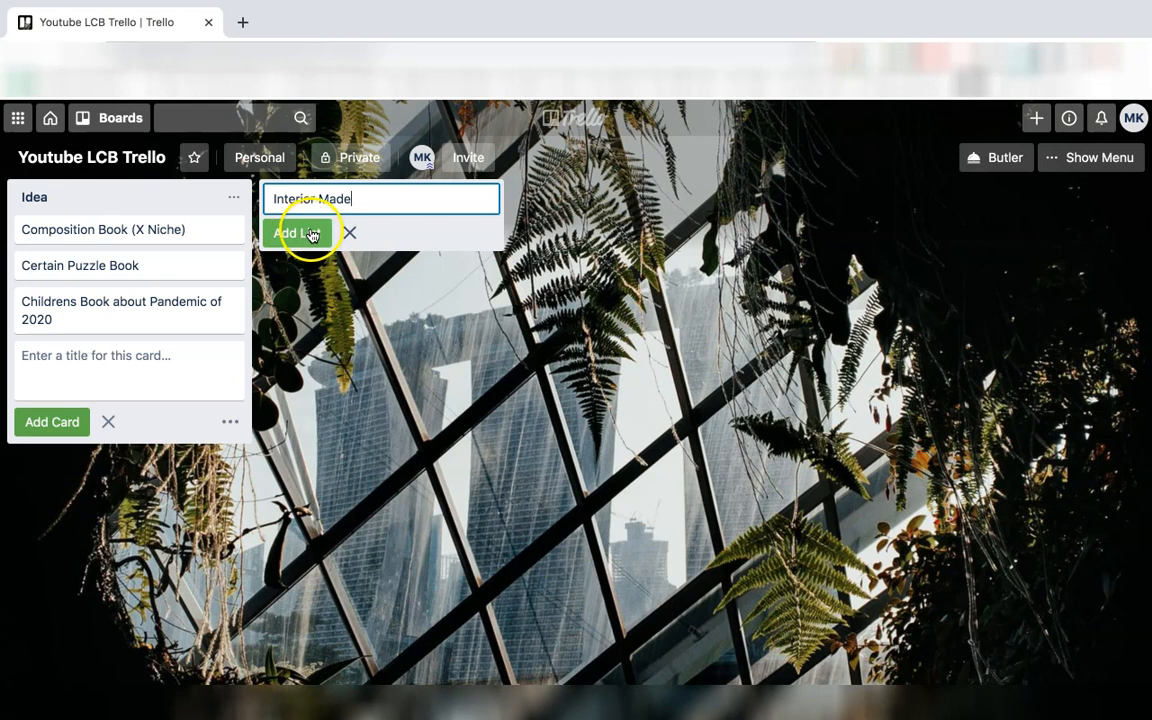
left_click(311, 234)
Rename the second list as "Interior Made (By Me or the VA)" and dismiss the new-list entry.
left_click(316, 197)
left_click(378, 198)
type("(By Me or the VA)")
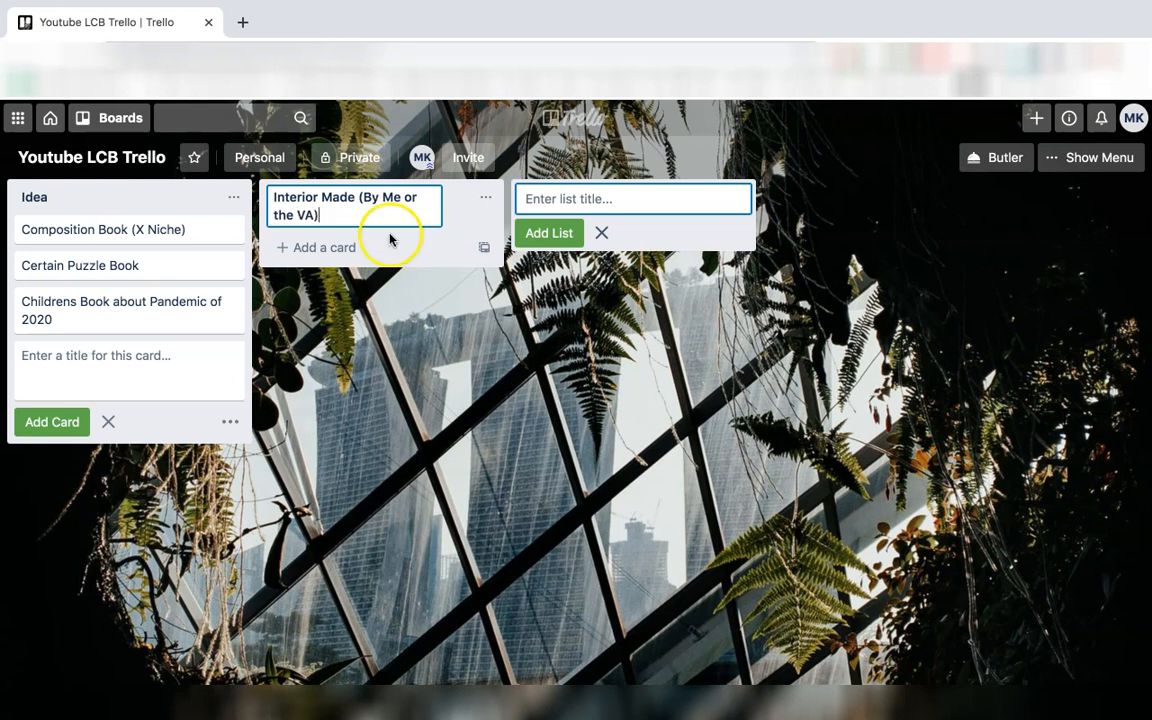
left_click(603, 233)
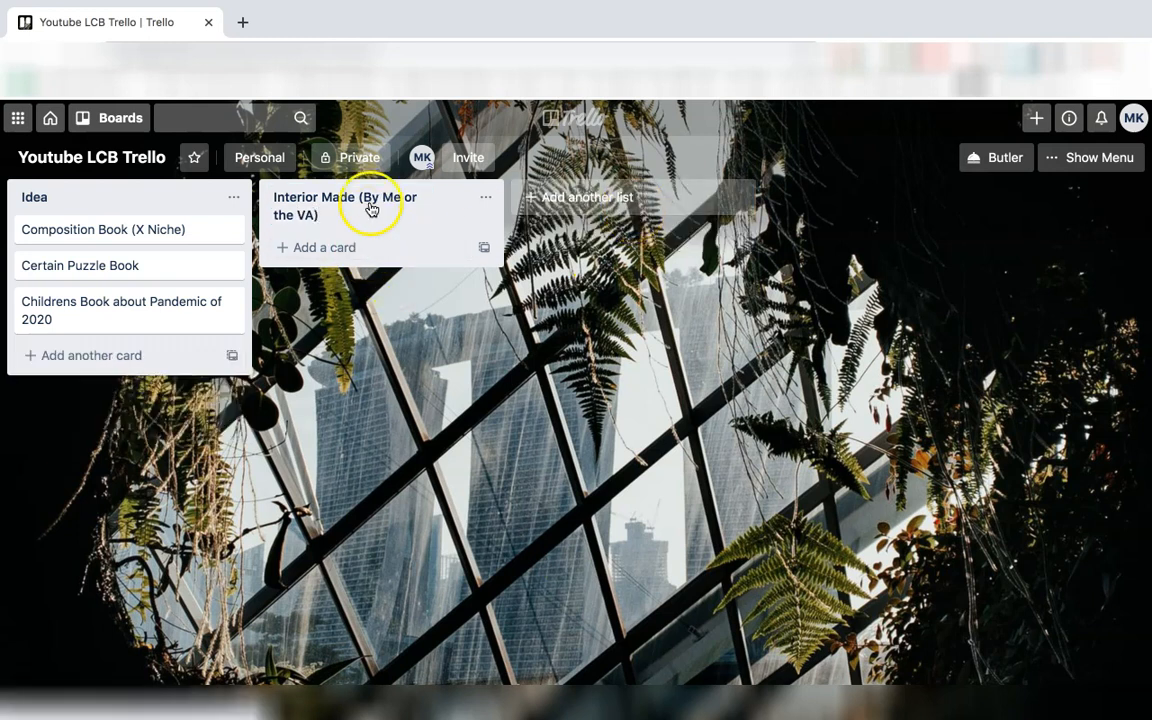
left_click(360, 257)
left_click(427, 354)
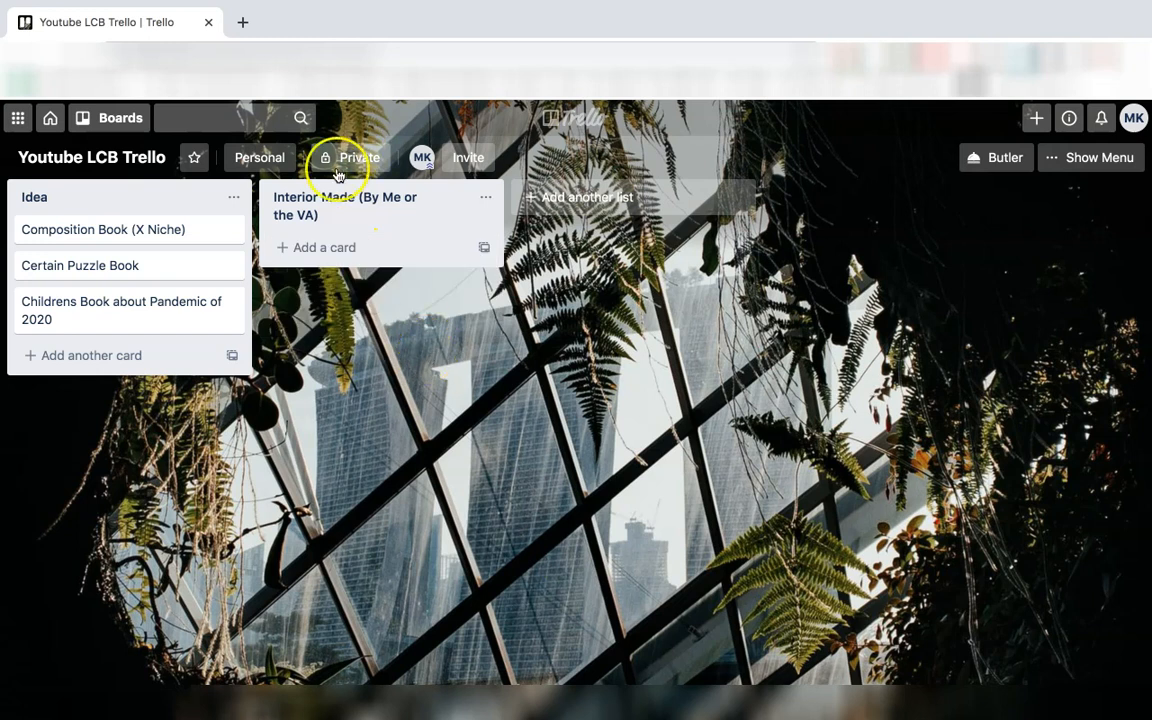
Add a third list titled "Title" to the board.
left_click(591, 199)
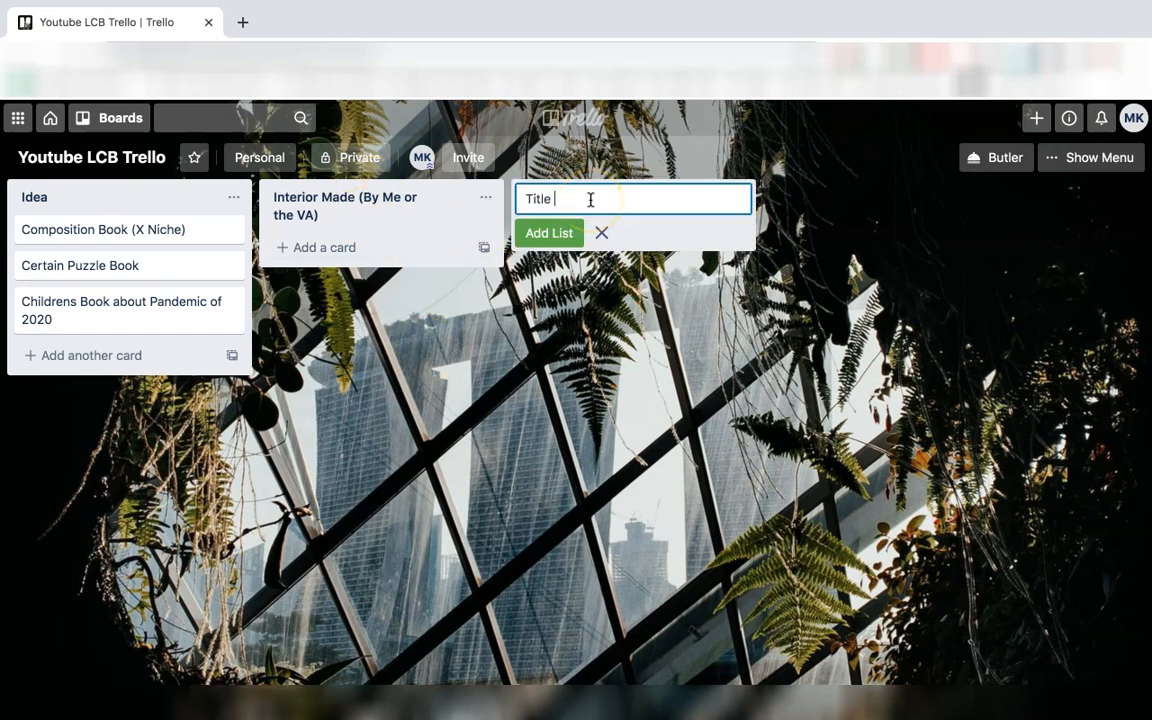
type("Title")
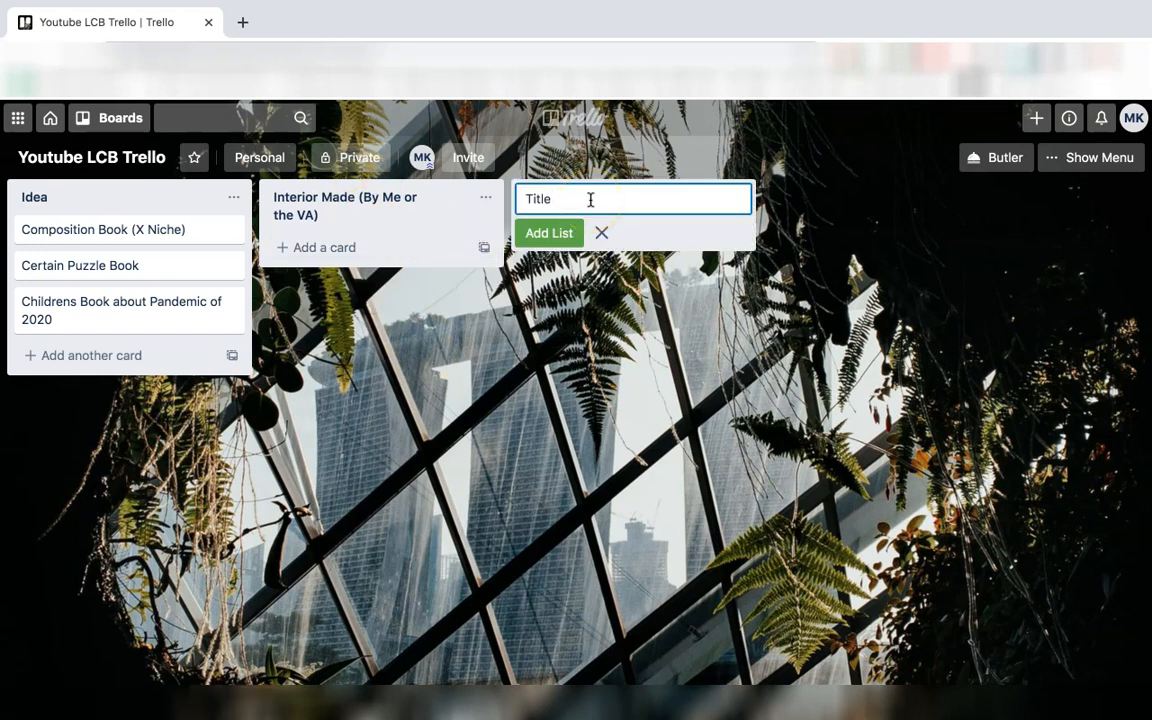
left_click(549, 233)
Add a fourth list titled "Book Cover" after the Title list.
left_click(828, 198)
type("Cover")
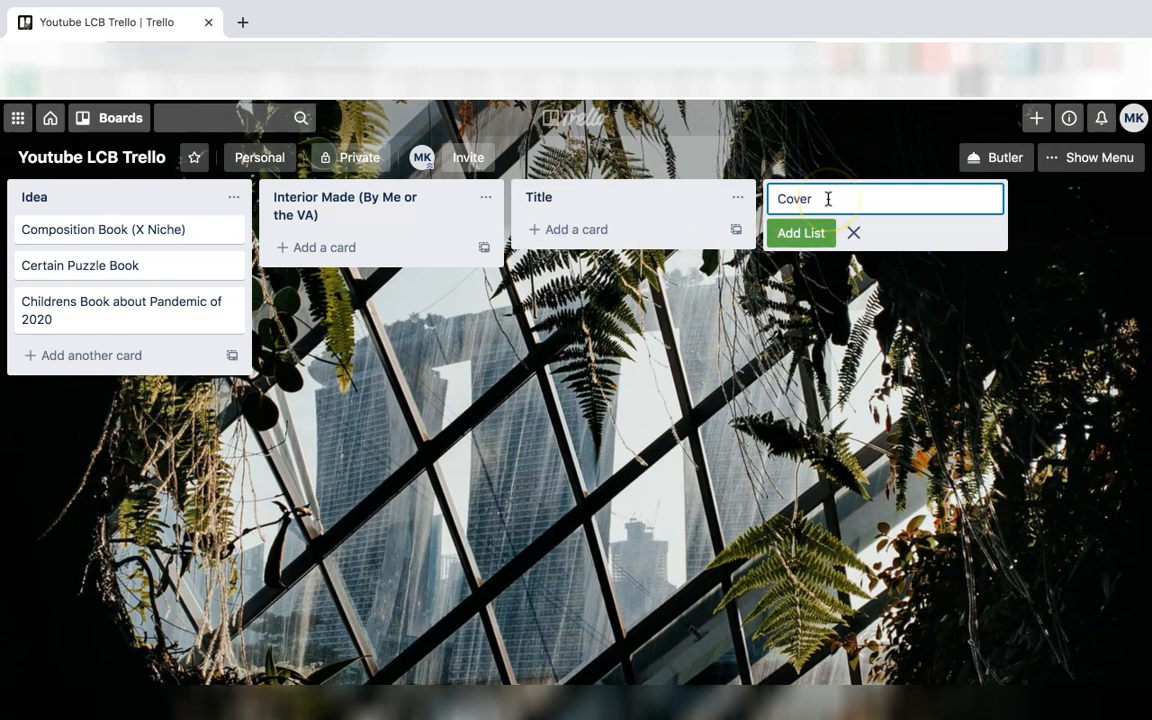
left_click(780, 197)
type("Book")
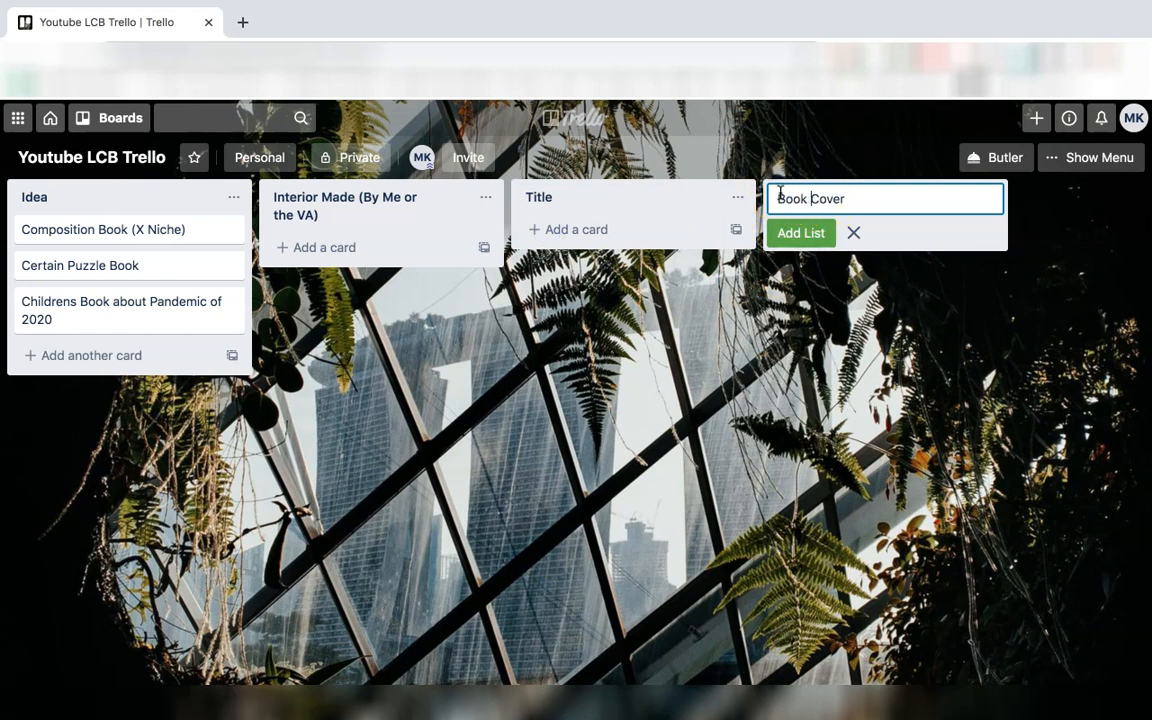
left_click(815, 233)
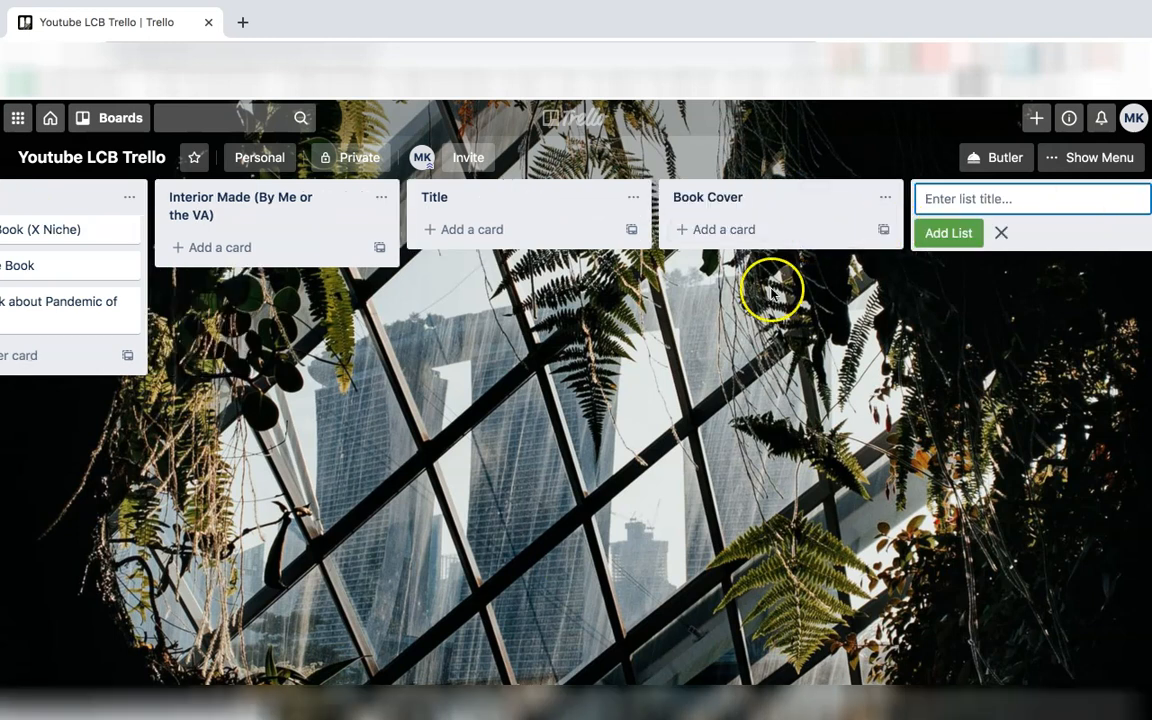
Add a fifth list titled "Keywords / Description" after the Book Cover list.
scroll(776, 292, "left", 2)
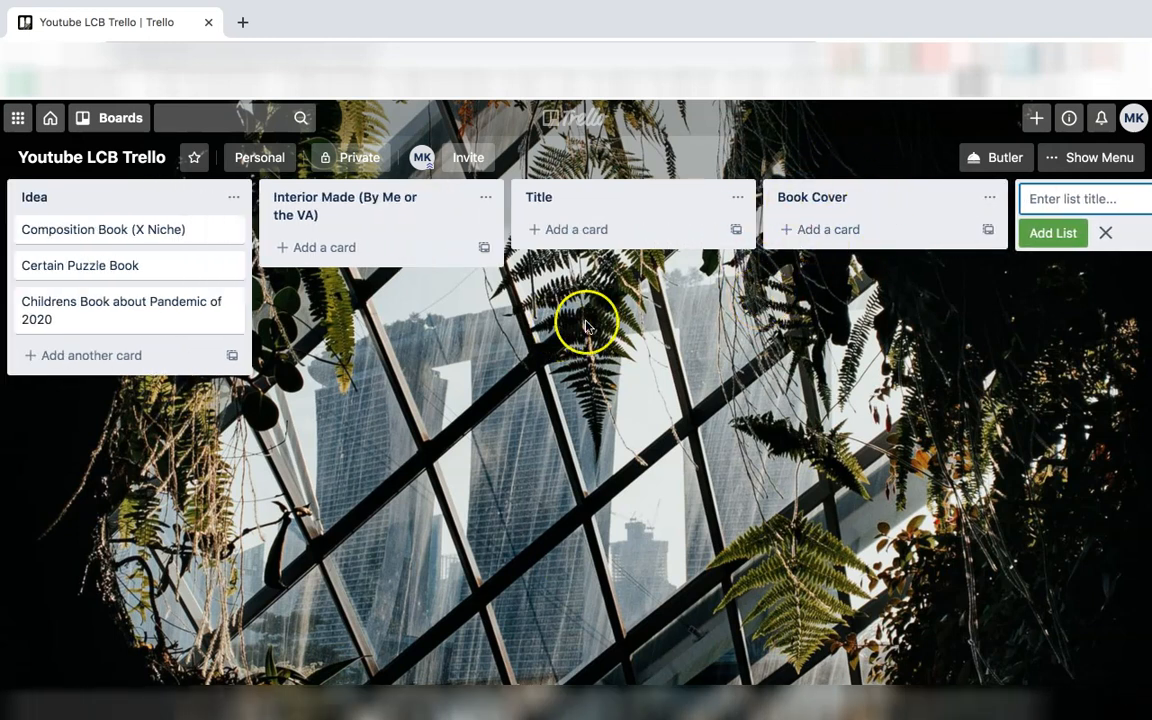
scroll(560, 327, "right", 2)
type("Key")
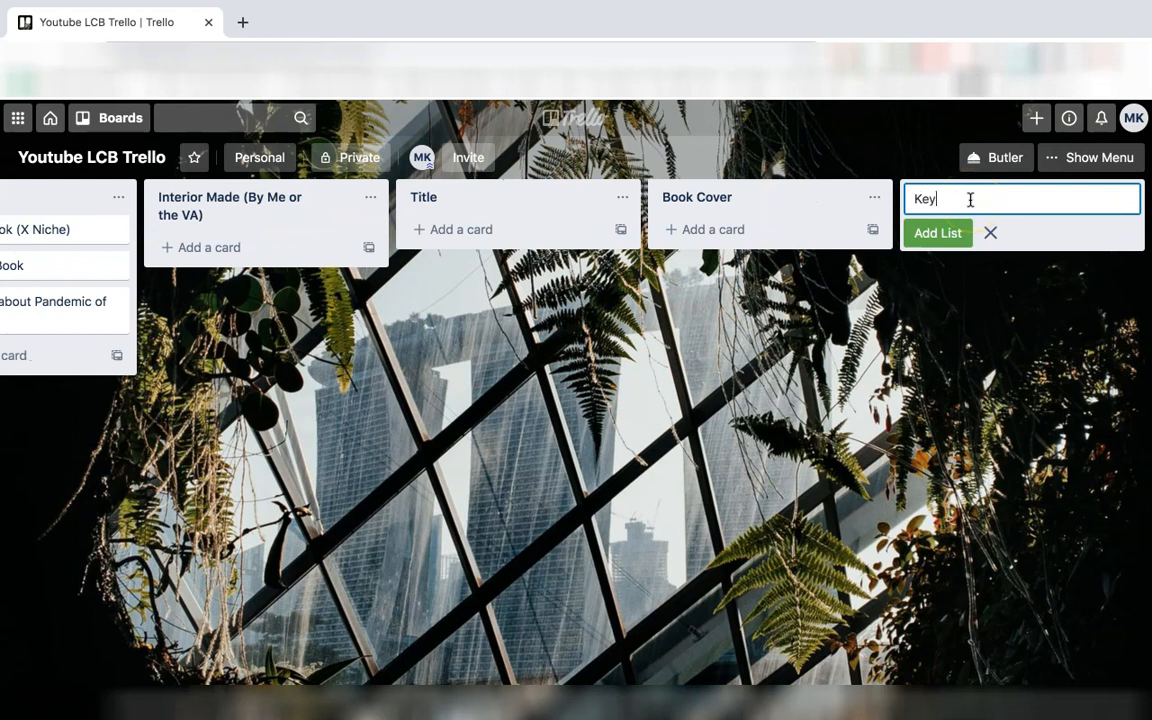
type("words / Descripti")
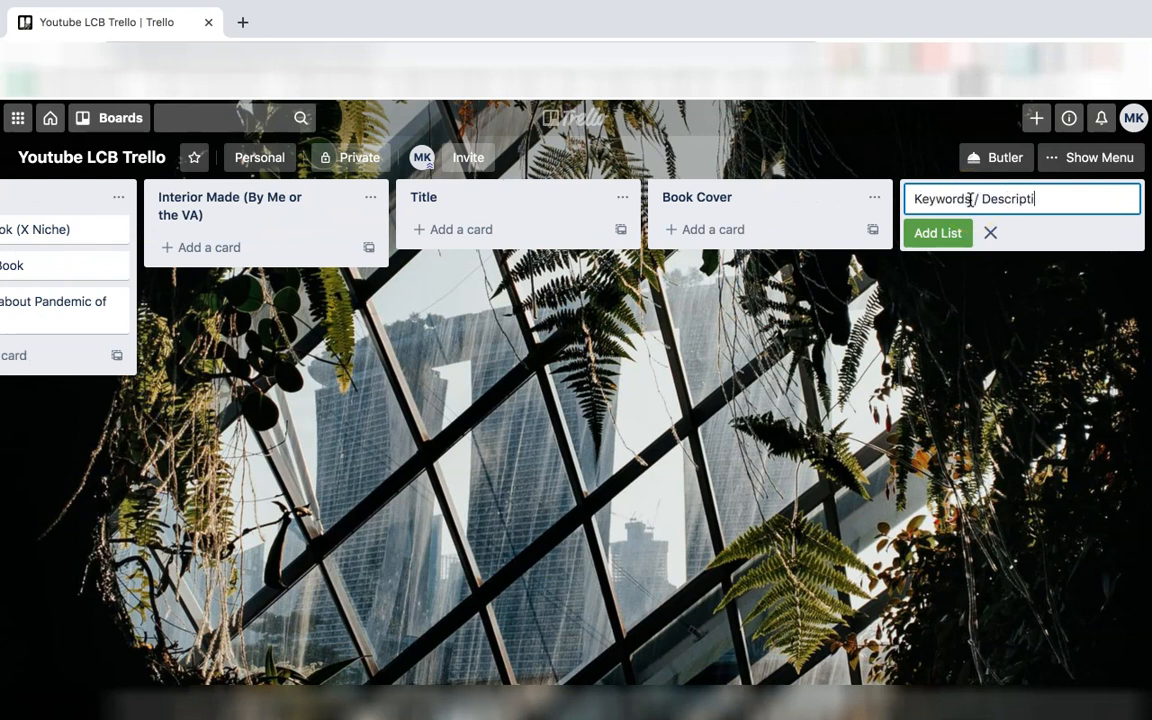
type("on")
left_click(934, 233)
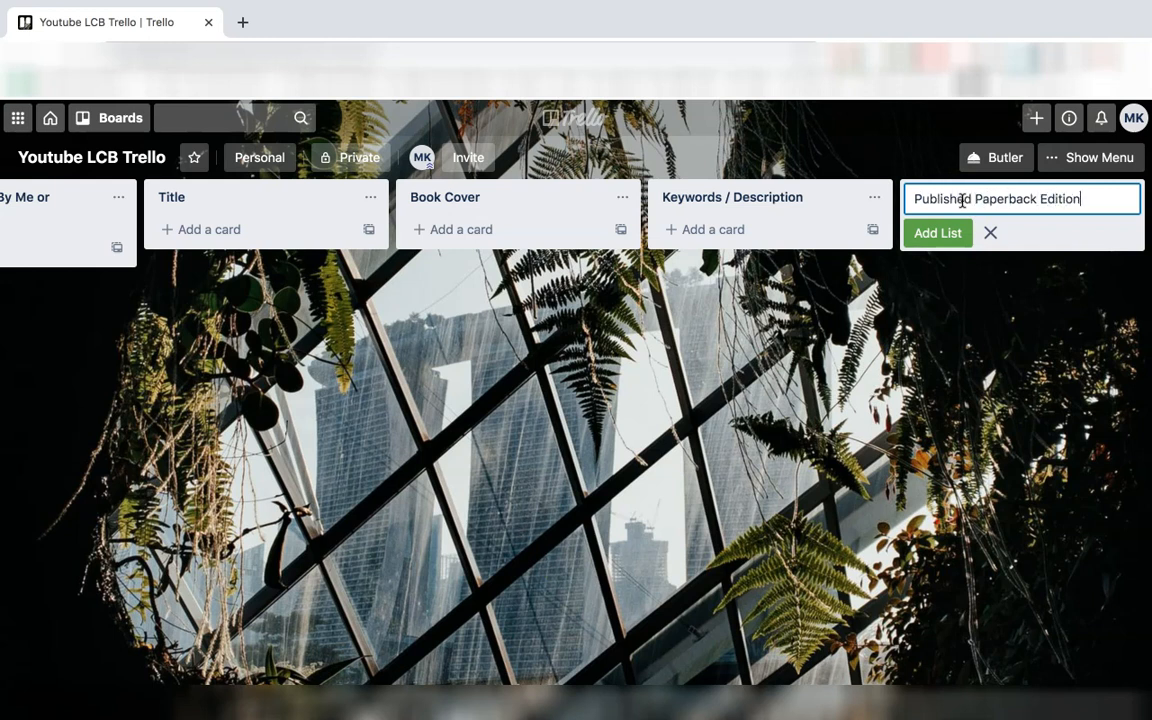
Add two more lists titled "Published Paperback Edition" and "Published Kindle Edition" after Keywords / Description.
left_click(937, 234)
type("Published Kindle")
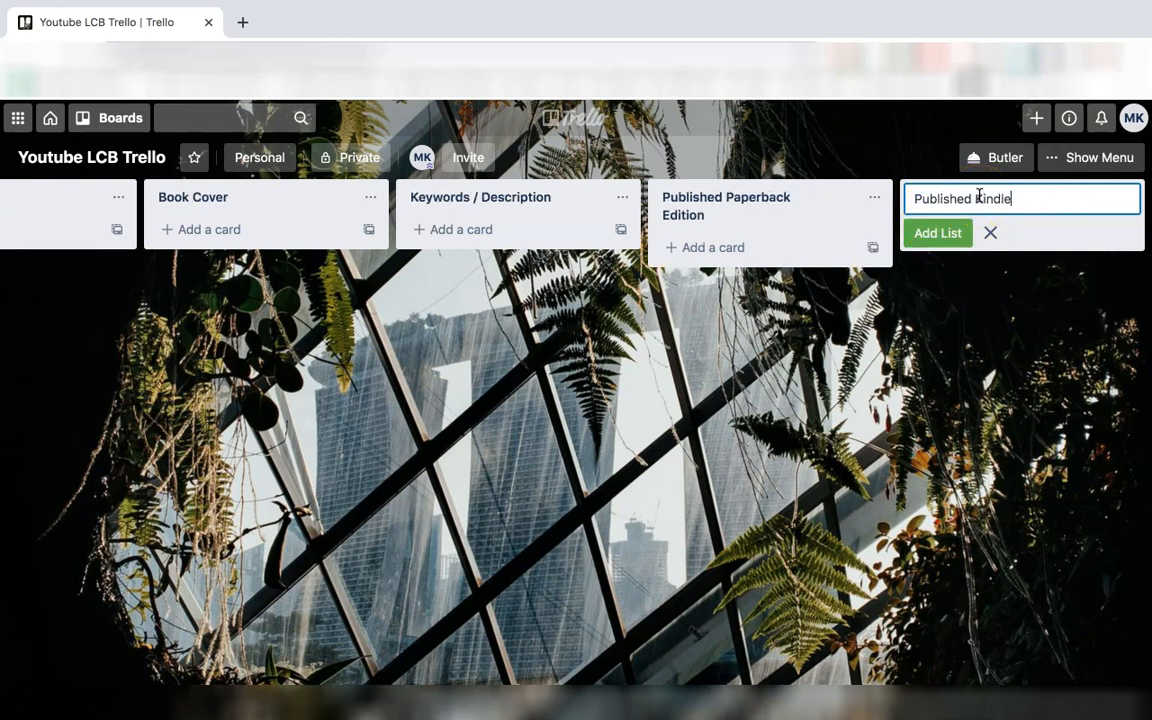
type(" Edition")
left_click(950, 232)
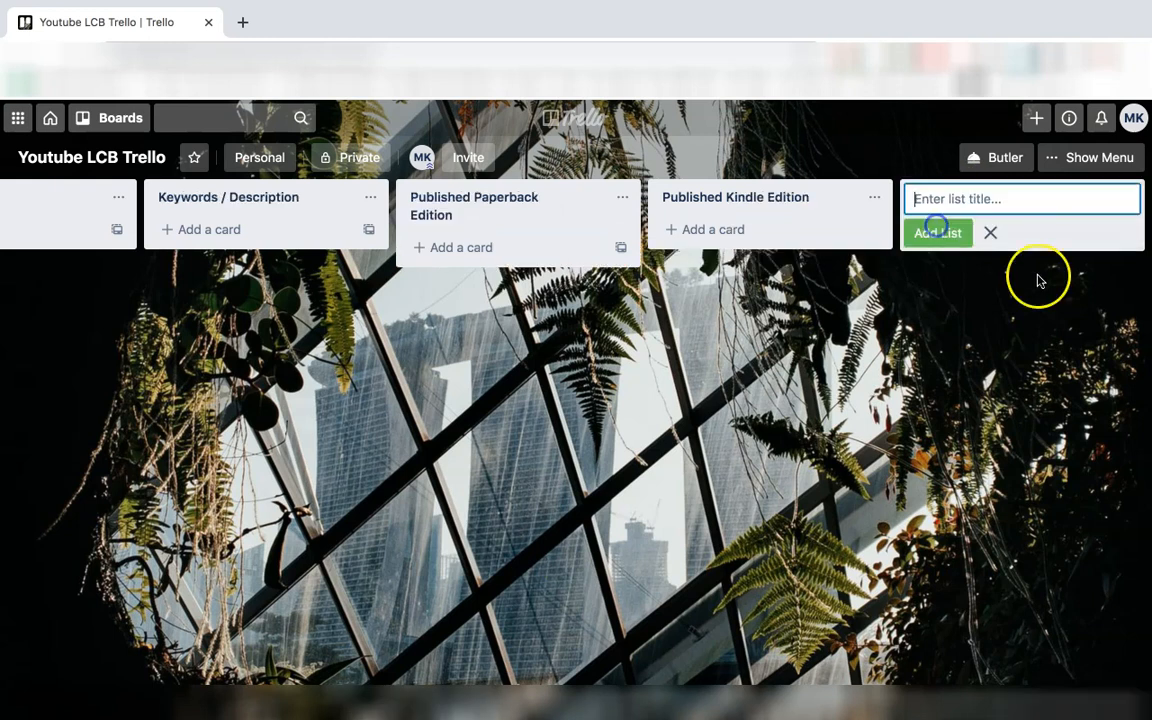
Add a list titled "Send Book To Email List" after the Published Kindle Edition list.
left_click(987, 200)
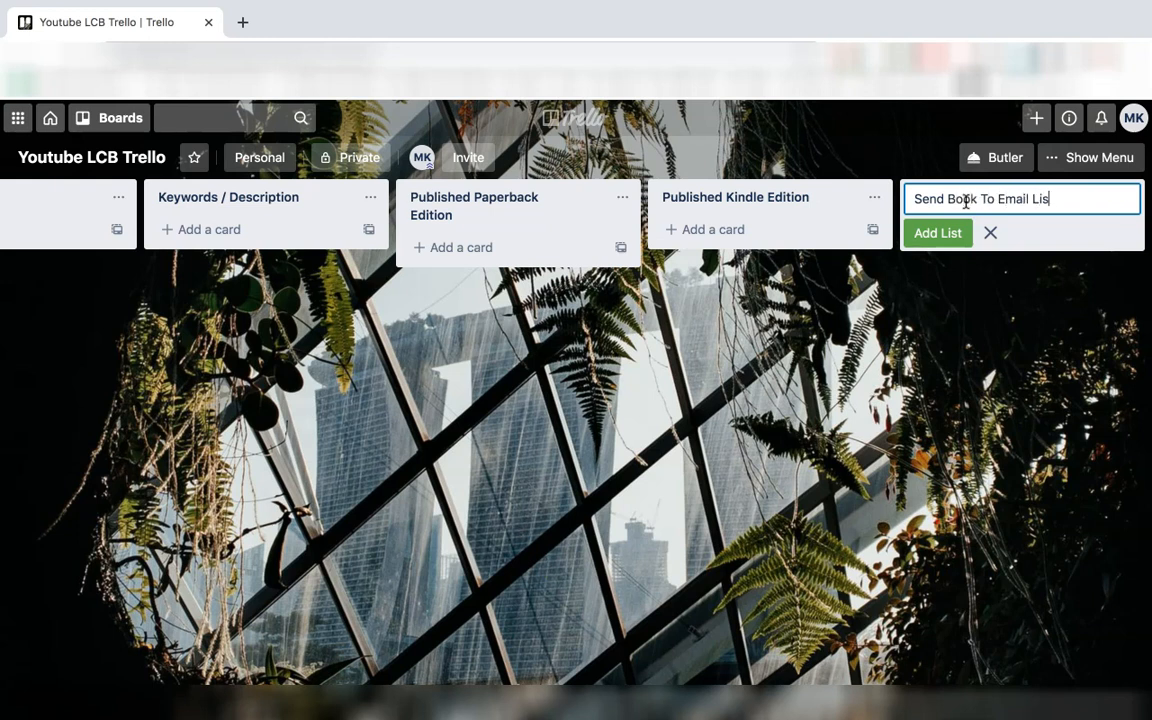
left_click(938, 232)
Add a card titled "Yada Yada" to the end of the Idea list.
scroll(777, 301, "left", 10)
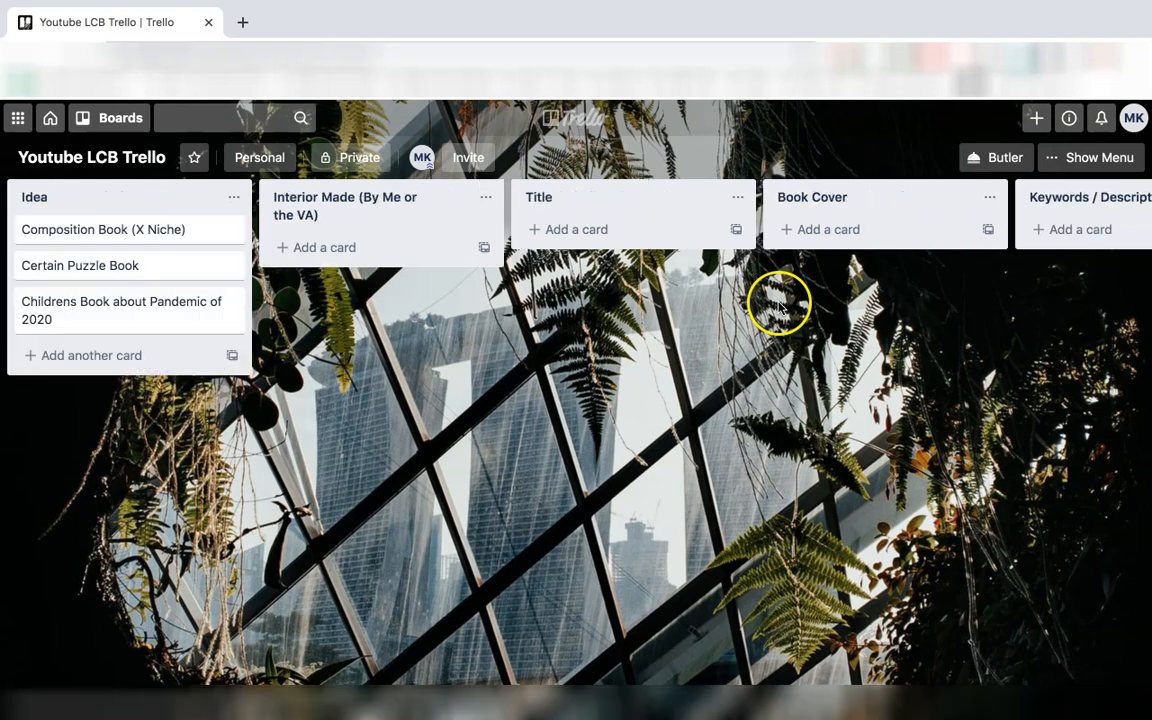
left_click(92, 355)
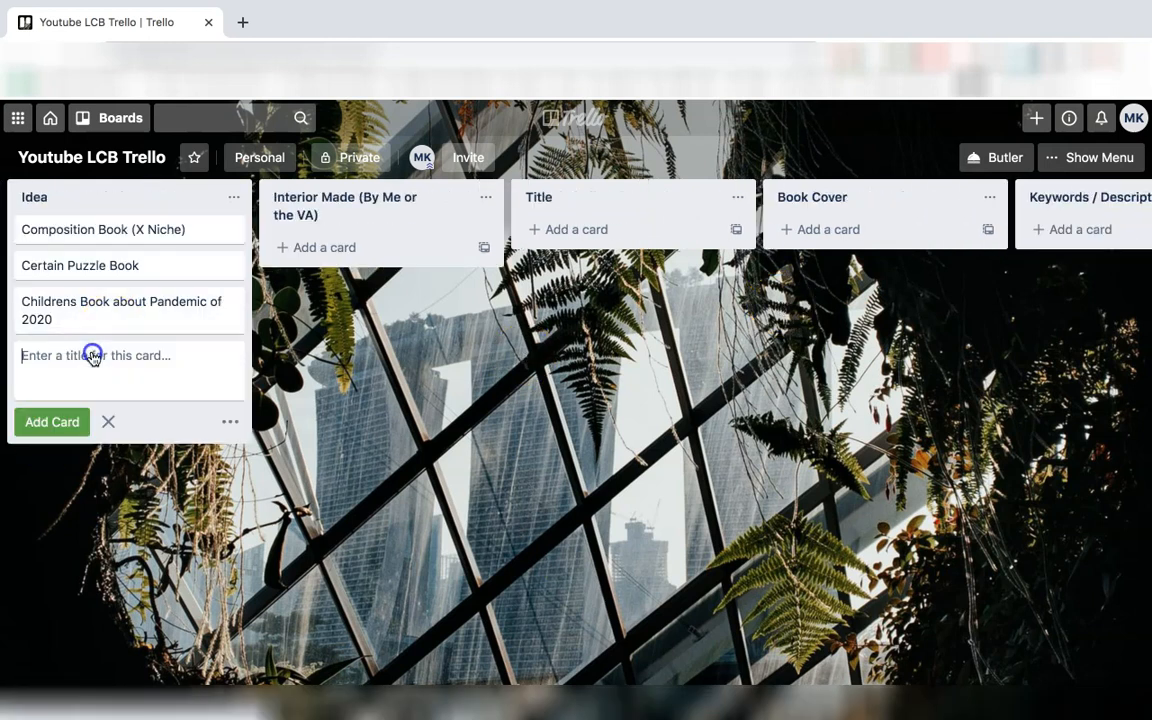
left_click(143, 368)
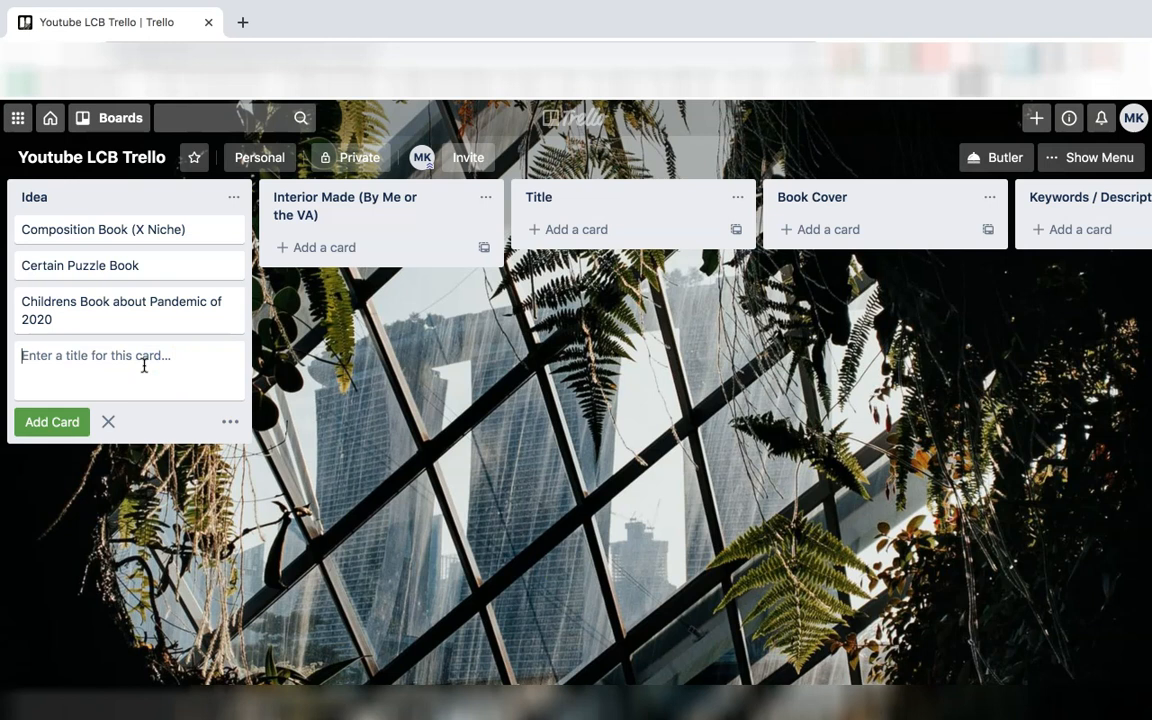
type("Yada Yada")
key("Return")
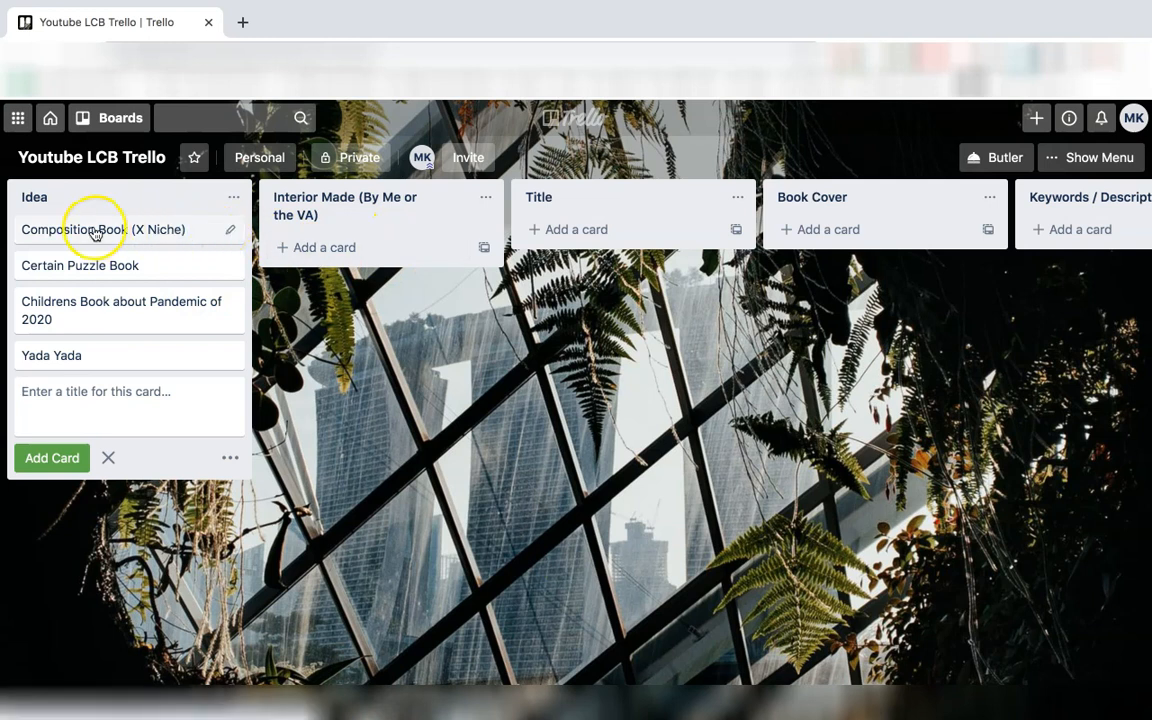
Move the Certain Puzzle Book card from Idea to Interior Made and on to the Title list.
left_click_drag(111, 274, 378, 257)
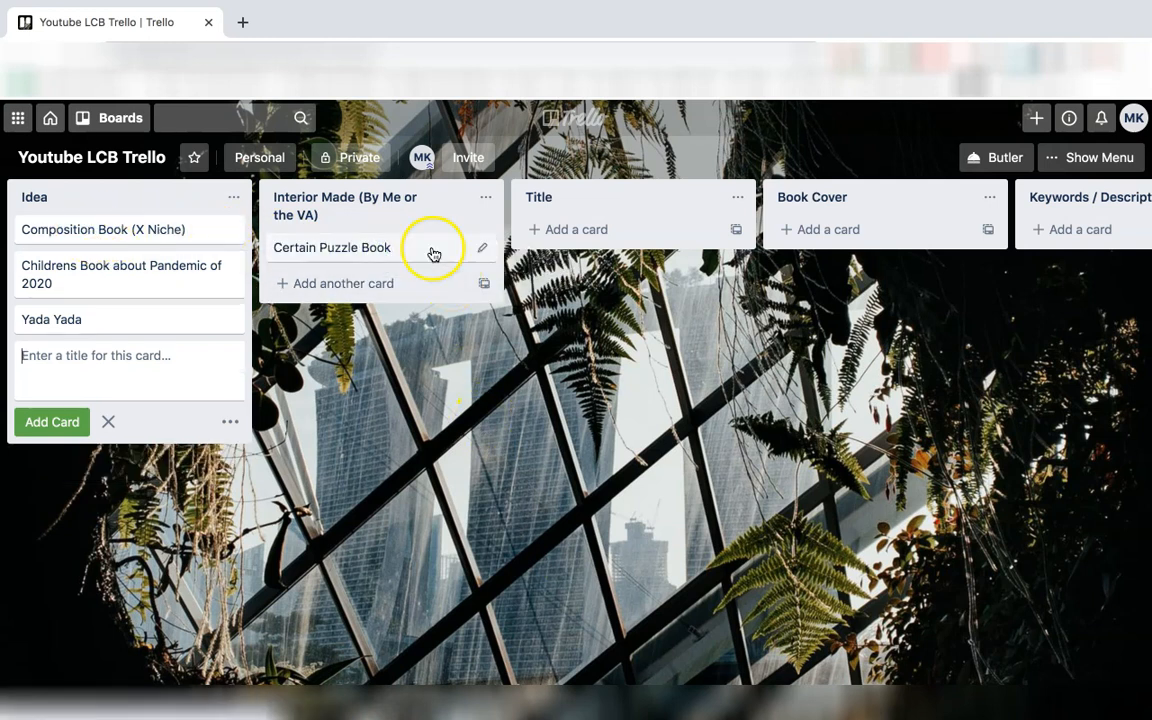
left_click_drag(411, 247, 643, 245)
scroll(635, 247, "right", 3)
scroll(627, 247, "right", 10)
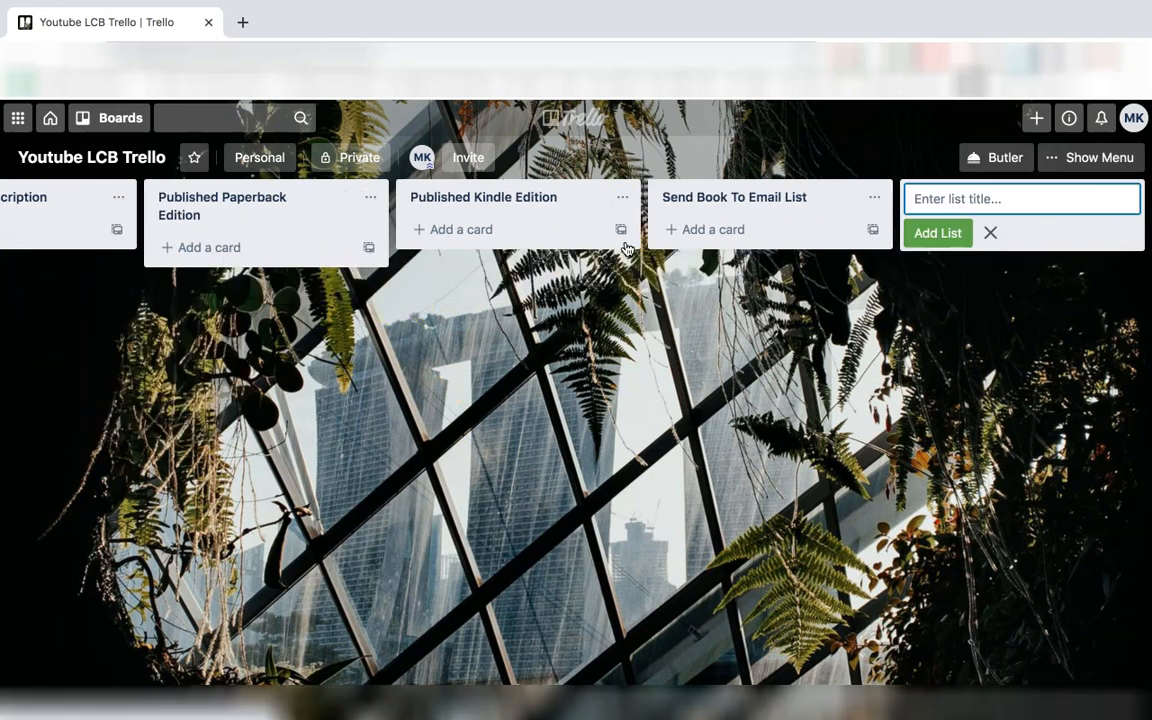
left_click(918, 195)
type("The E")
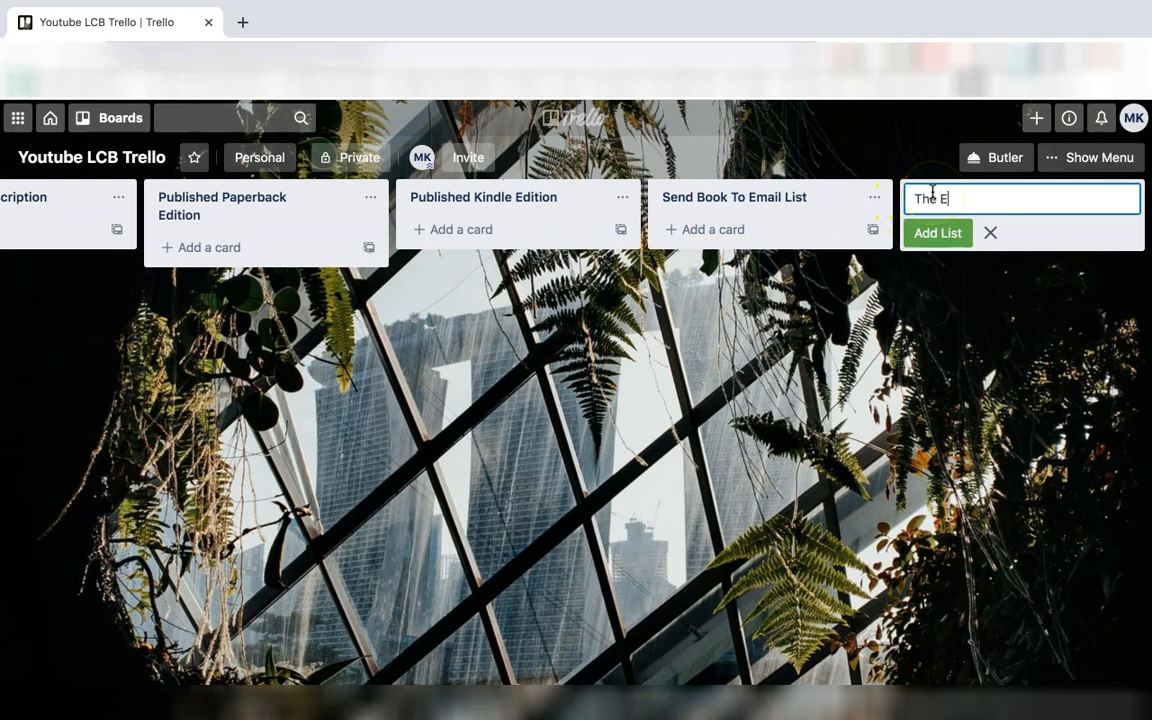
type("nd (")
key("BackSpace")
key("BackSpace")
key("BackSpace")
key("BackSpace")
key("BackSpace")
key("BackSpace")
key("BackSpace")
key("BackSpace")
key("BackSpace")
Add the lists "Amazon Ads" and "The End (Finished)" at the end of the board.
type("Amazon")
left_click(938, 232)
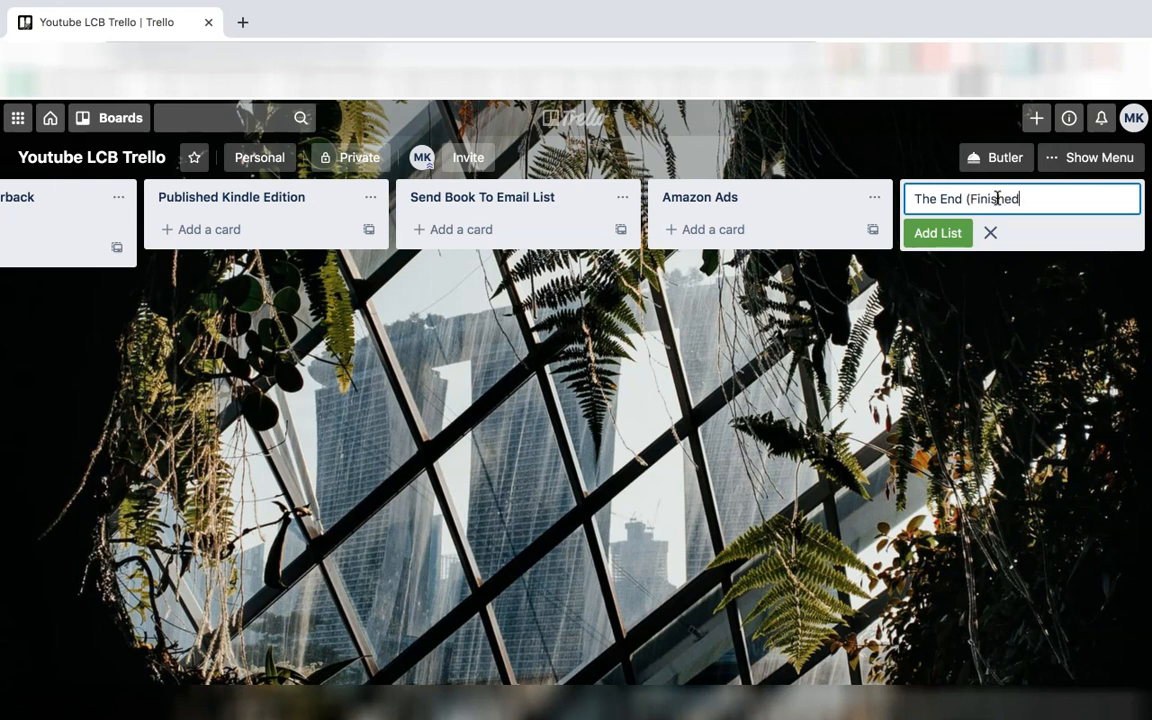
left_click(940, 234)
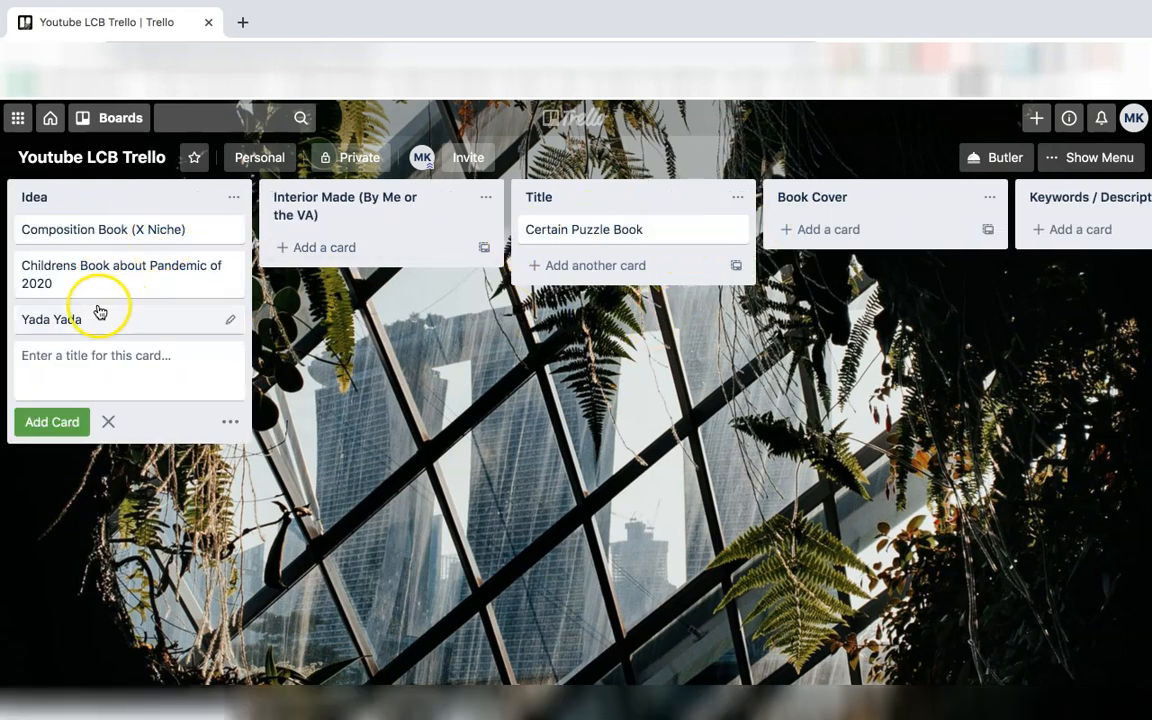
Move the Yada Yada card from Idea through Keywords / Description to the Published Paperback Edition list.
left_click_drag(101, 307, 859, 259)
scroll(859, 259, "right", 5)
left_click_drag(566, 247, 733, 230)
scroll(733, 230, "right", 5)
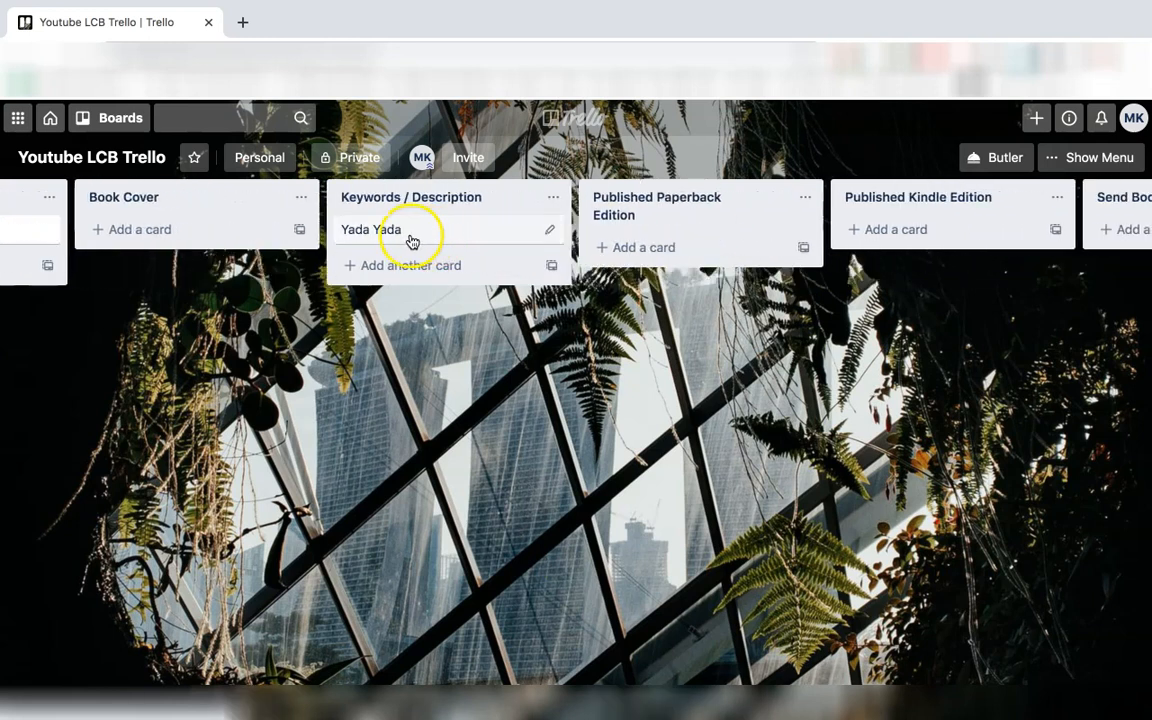
left_click_drag(411, 239, 438, 247)
scroll(438, 247, "right", 4)
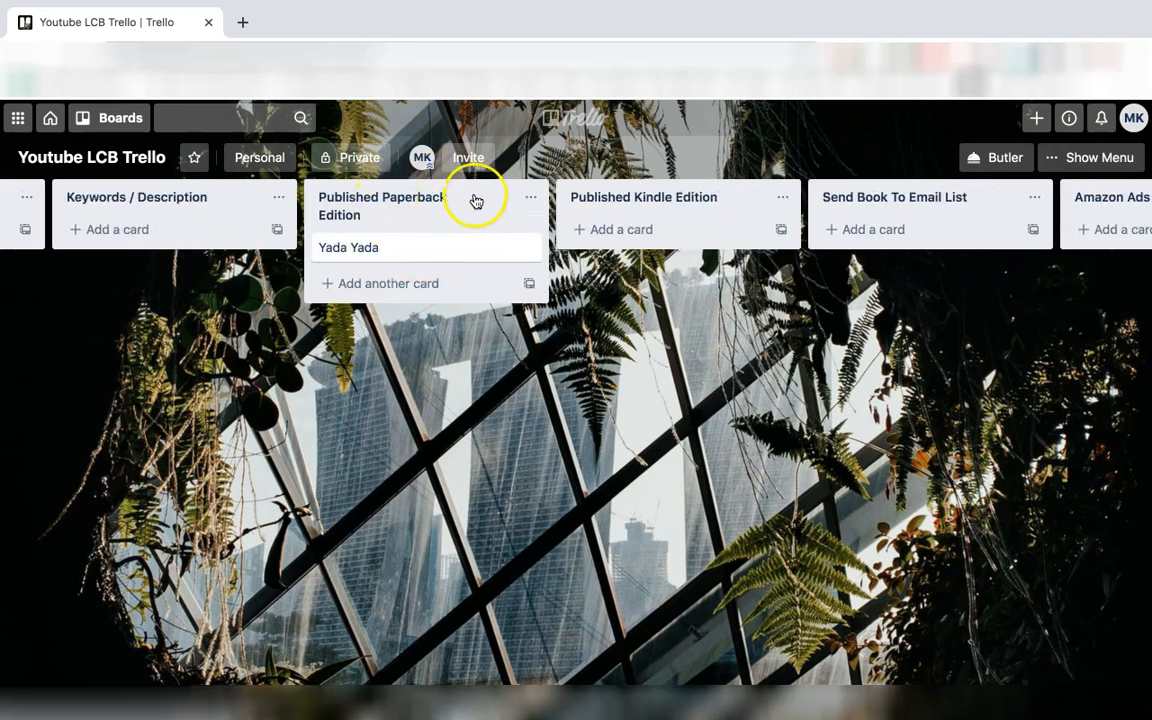
Move the Childrens Book about Pandemic of 2020 card to Interior Made and on to the Book Cover list.
scroll(380, 265, "left", 10)
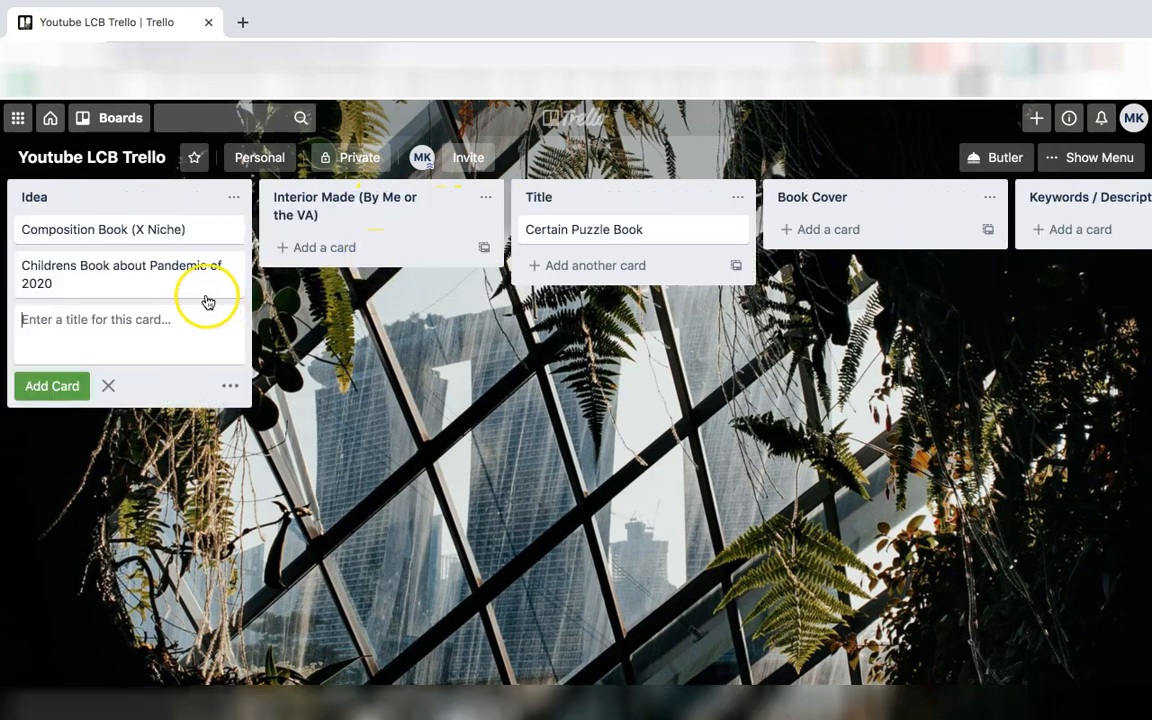
left_click_drag(108, 273, 404, 260)
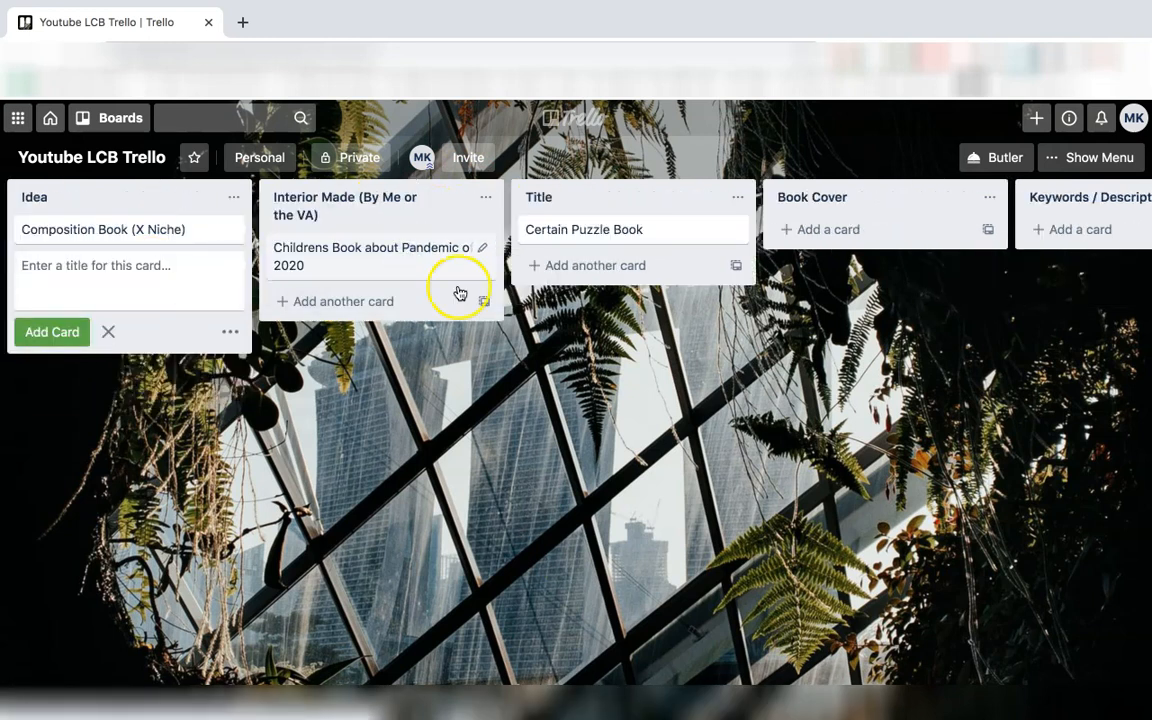
scroll(679, 376, "right", 2)
left_click_drag(206, 244, 738, 234)
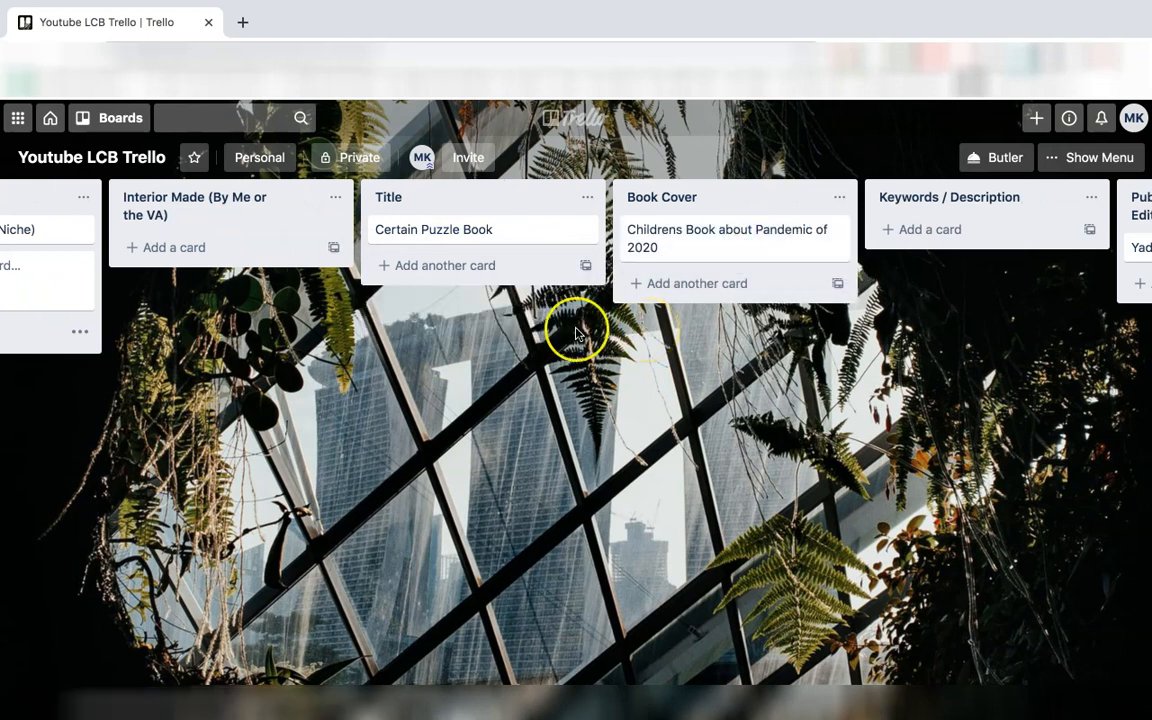
Review which workflow list each book card is in across the whole board.
scroll(576, 334, "right", 6)
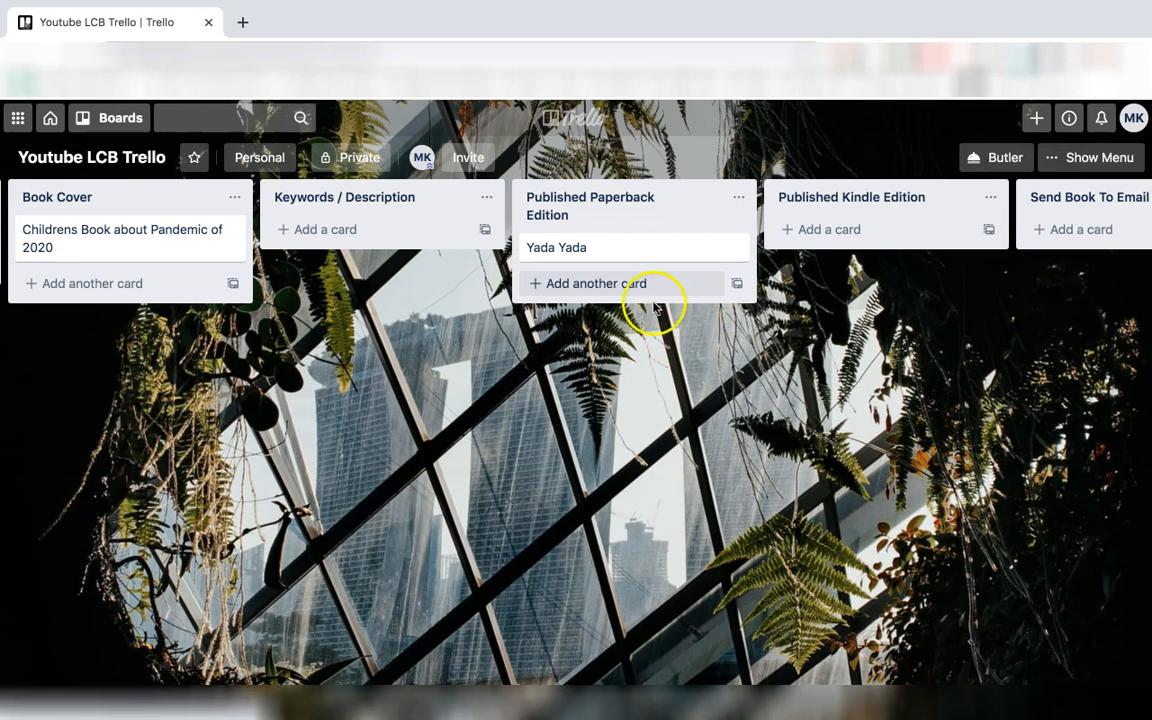
scroll(639, 352, "left", 7)
left_click(617, 316)
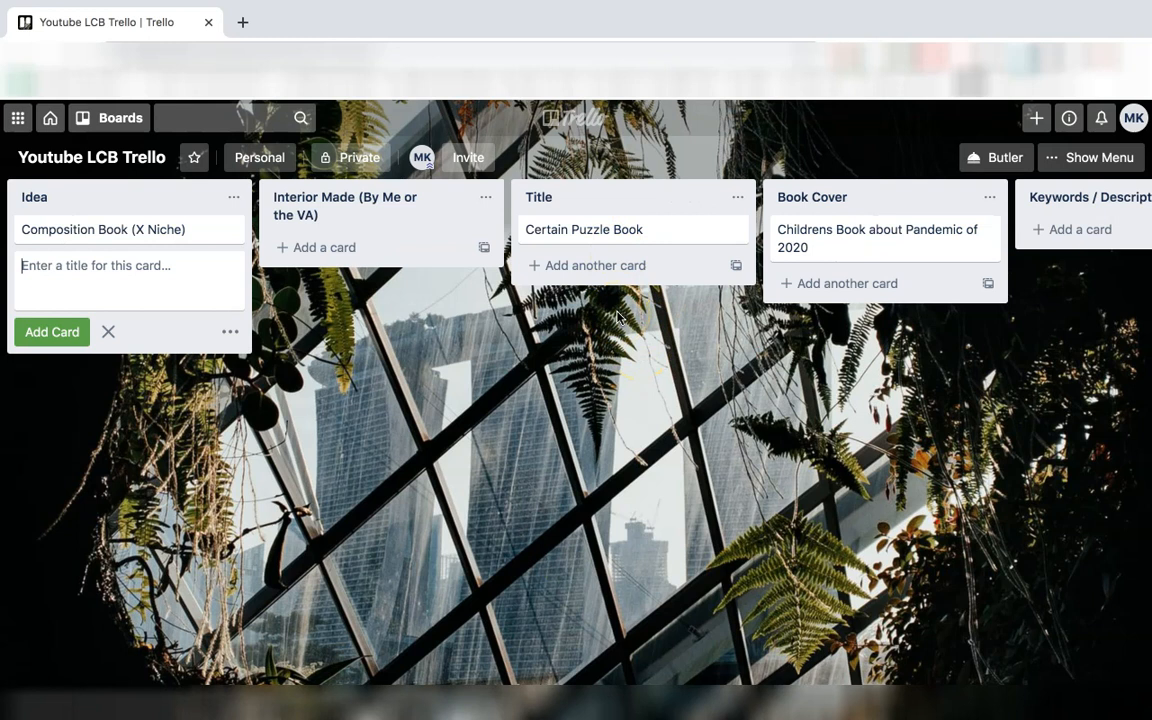
scroll(618, 318, "right", 10)
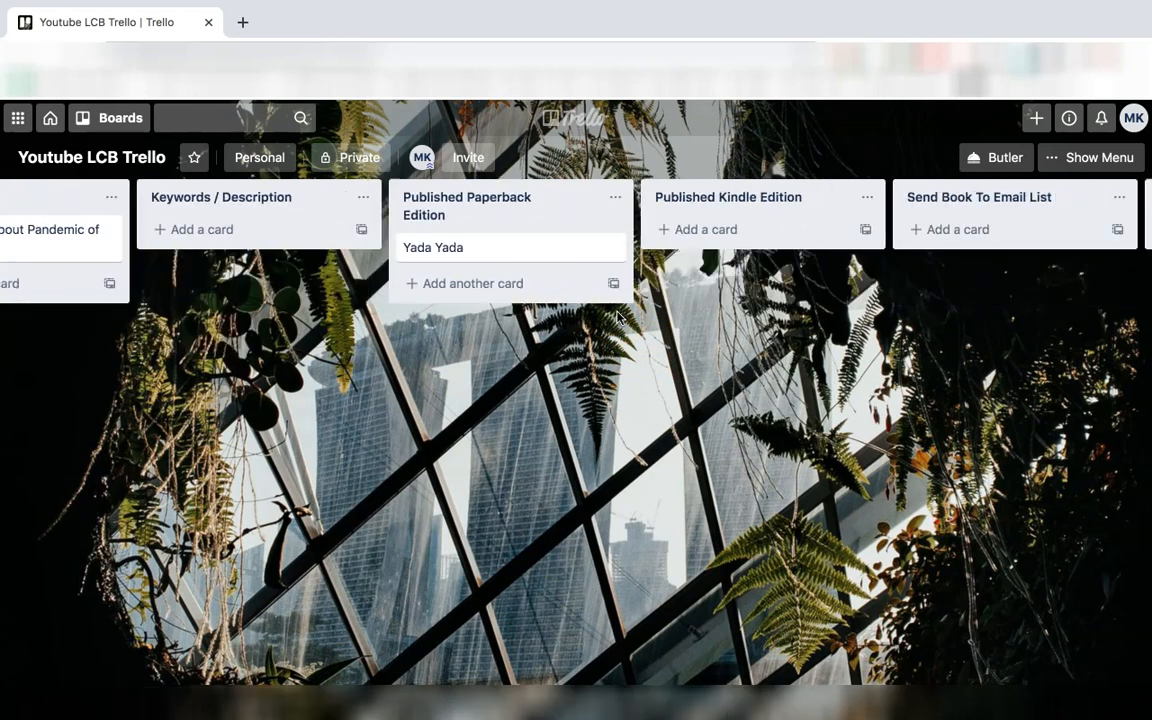
scroll(752, 275, "left", 10)
scroll(752, 275, "right", 6)
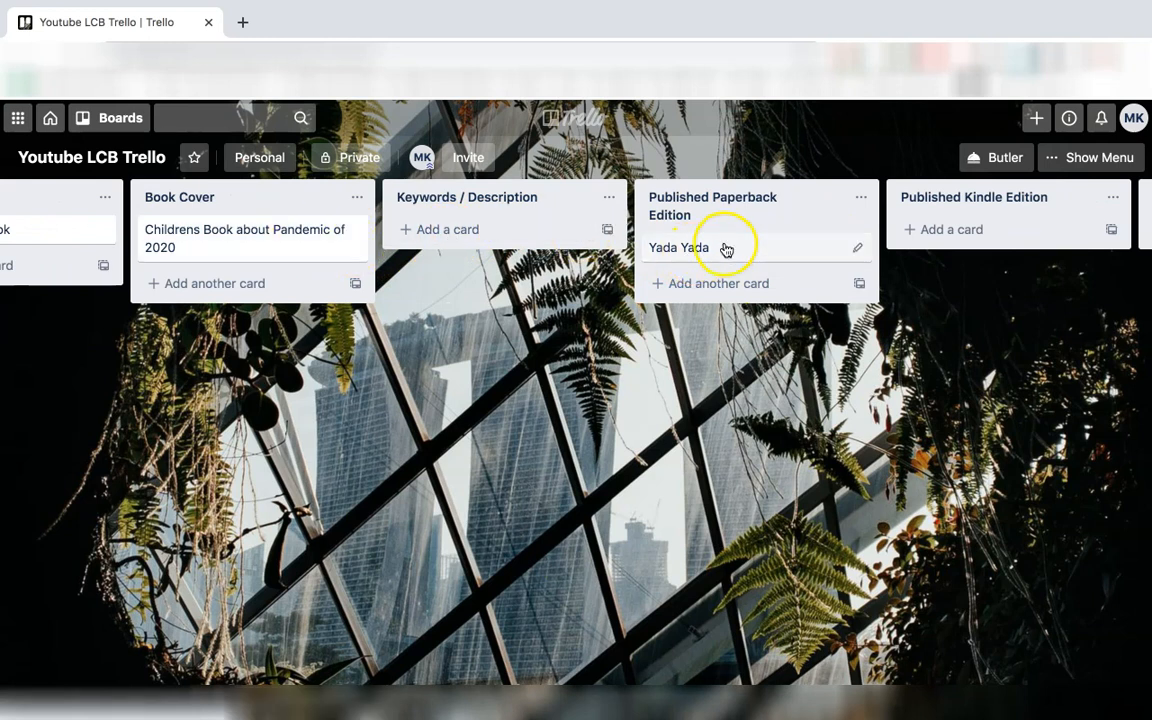
scroll(854, 283, "right", 10)
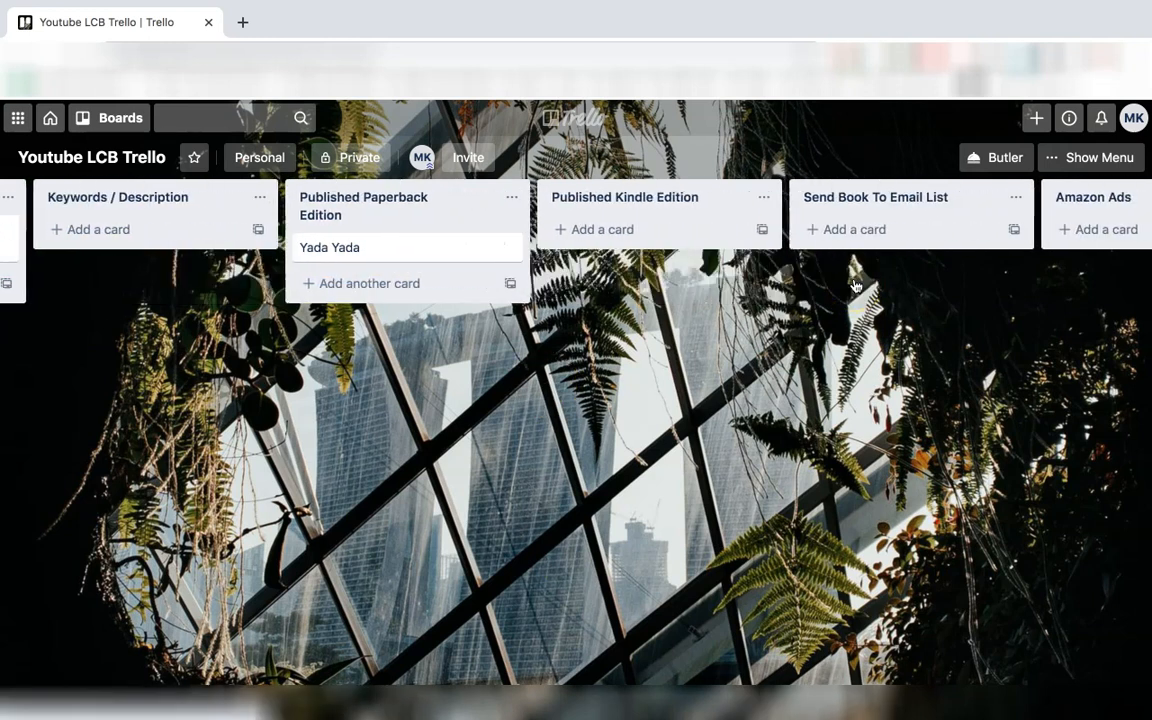
scroll(854, 283, "left", 10)
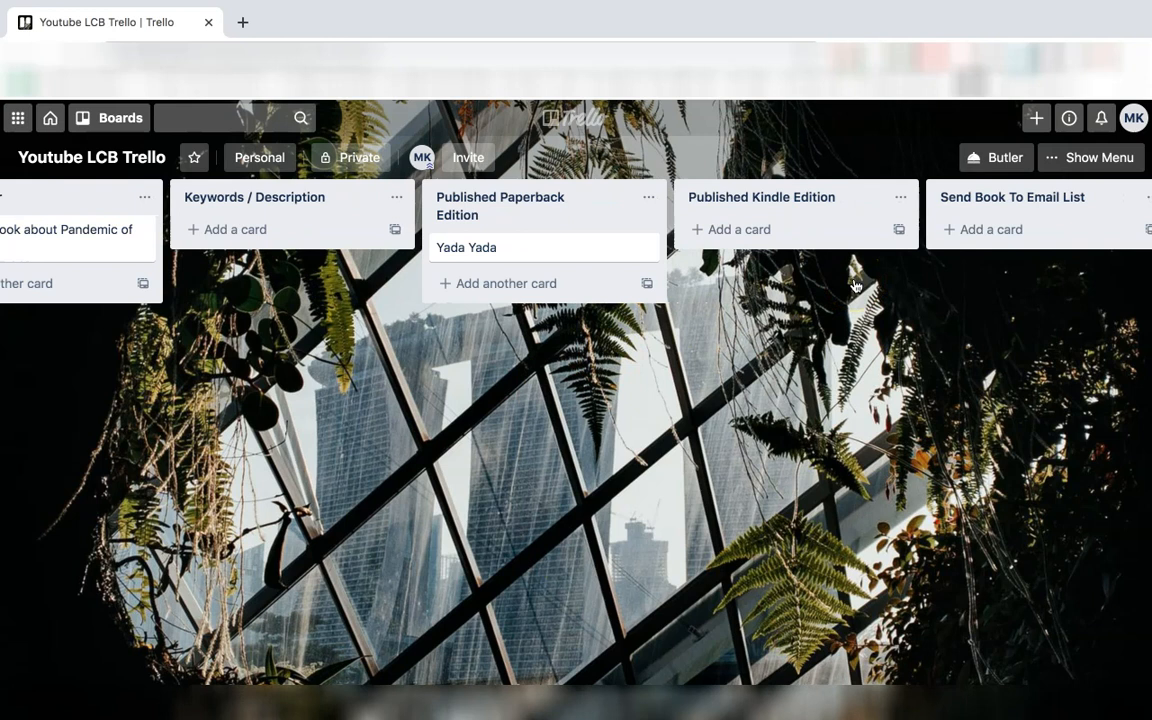
Move the Composition Book (X Niche) card from Idea to The End (Finished) and dismiss the new-list entry.
scroll(854, 283, "left", 6)
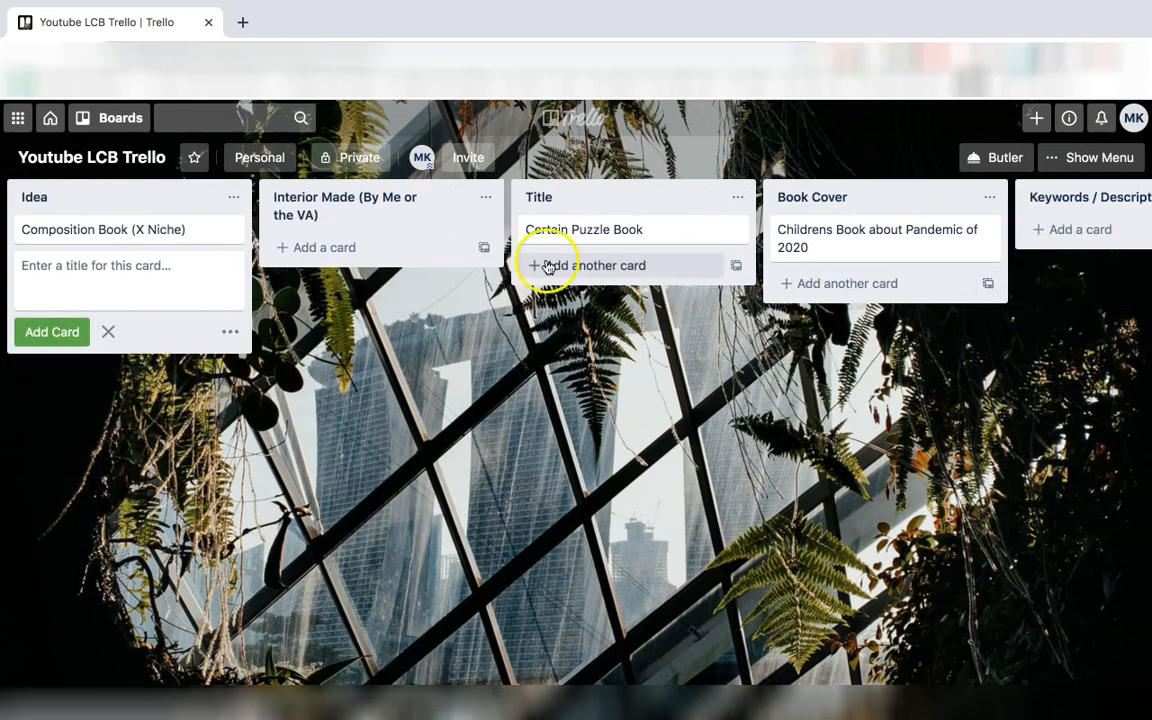
left_click_drag(103, 236, 982, 201)
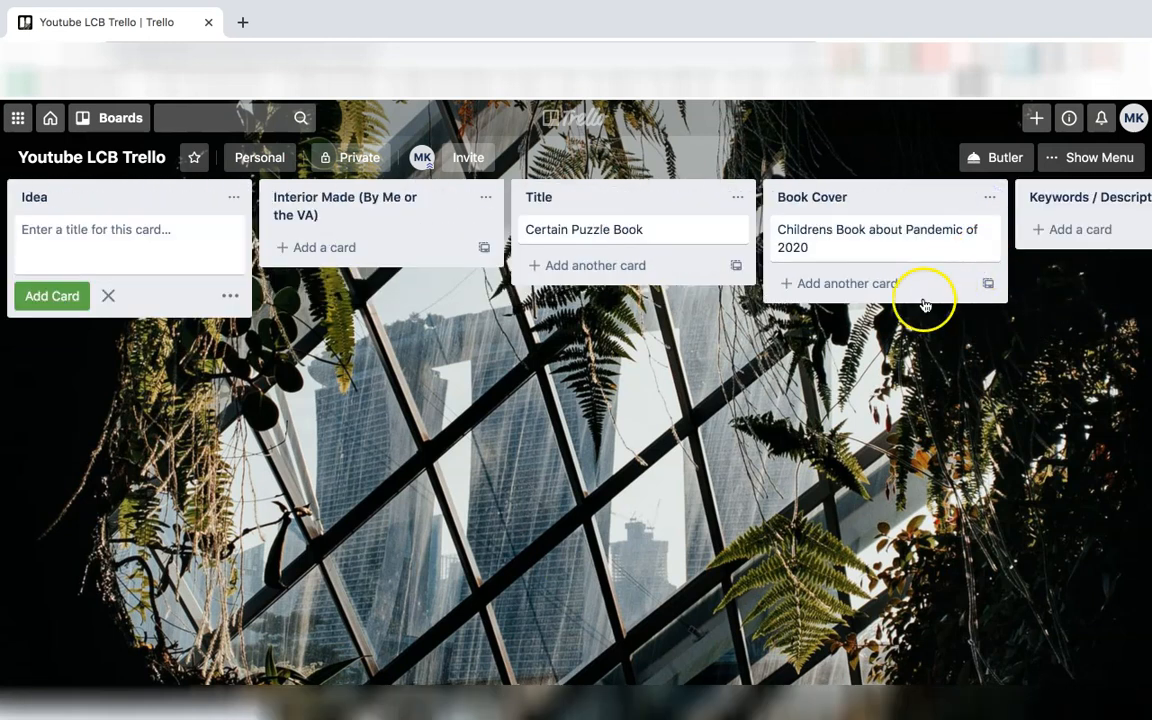
scroll(926, 301, "right", 3)
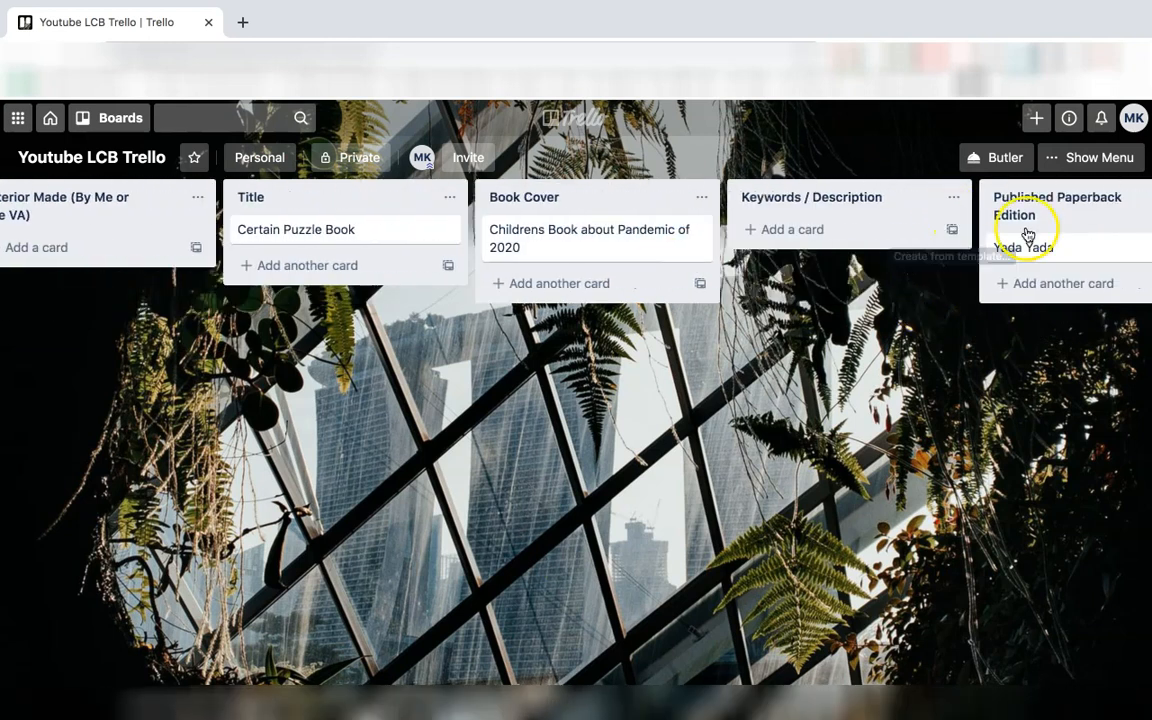
scroll(1035, 225, "right", 10)
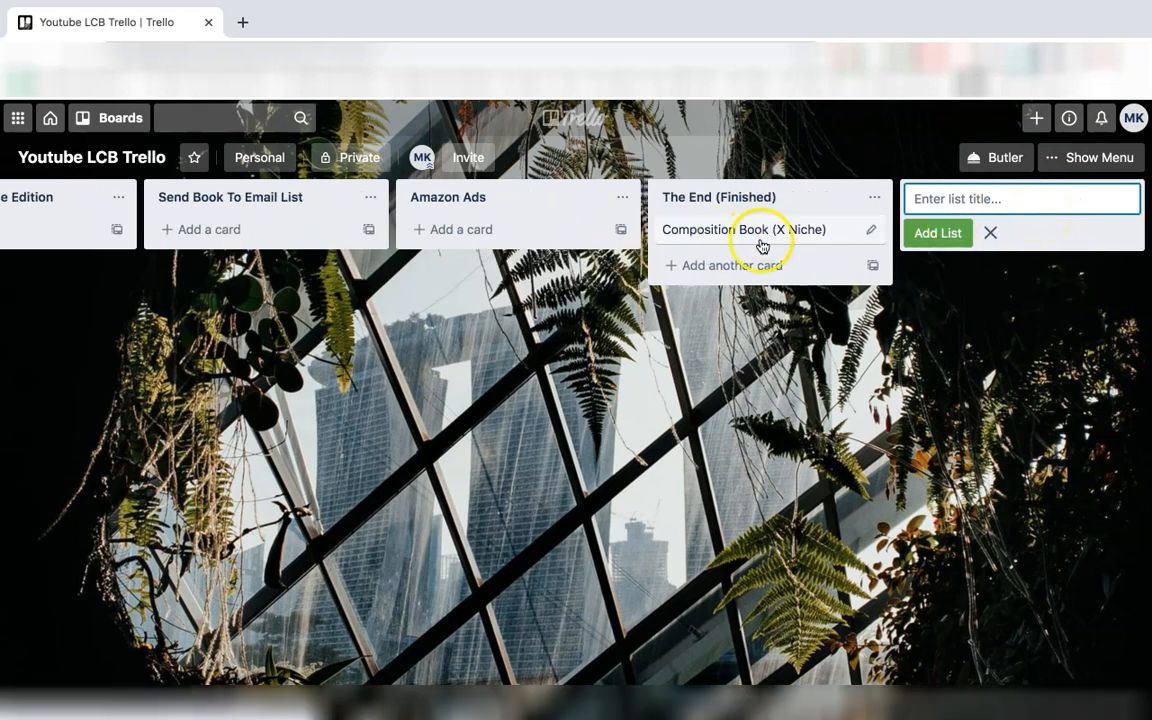
left_click(988, 232)
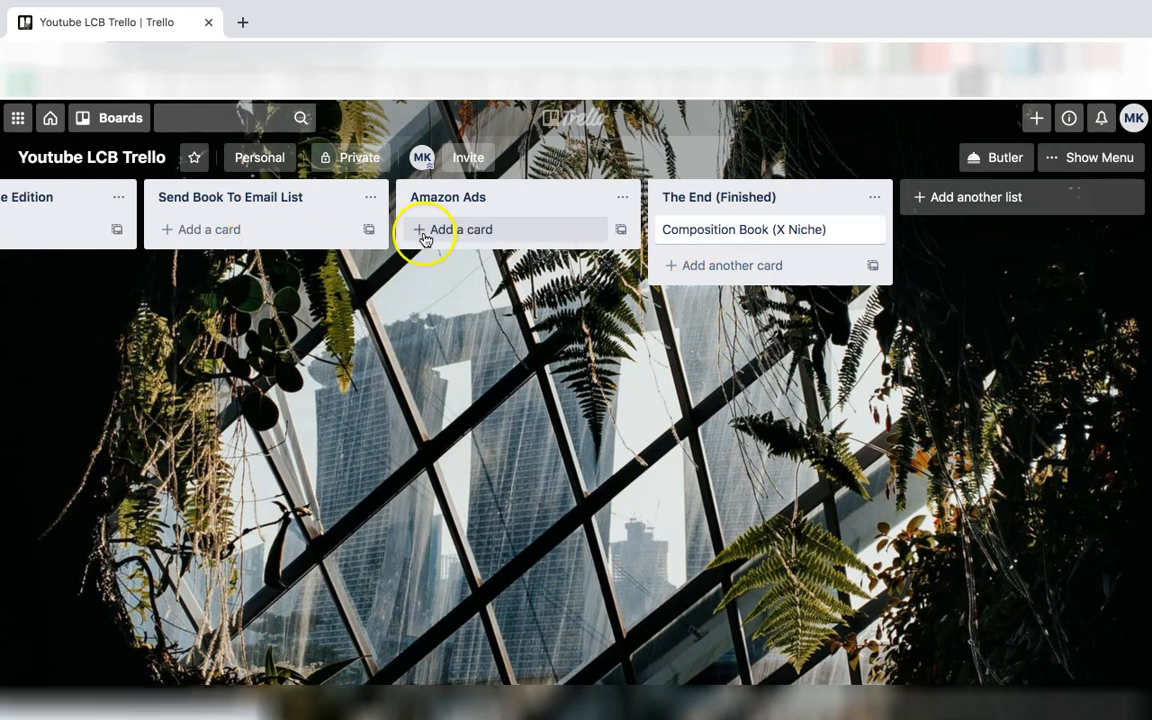
Move the Yada Yada card from Published Paperback Edition to The End (Finished), below Composition Book (X Niche).
scroll(501, 296, "left", 8)
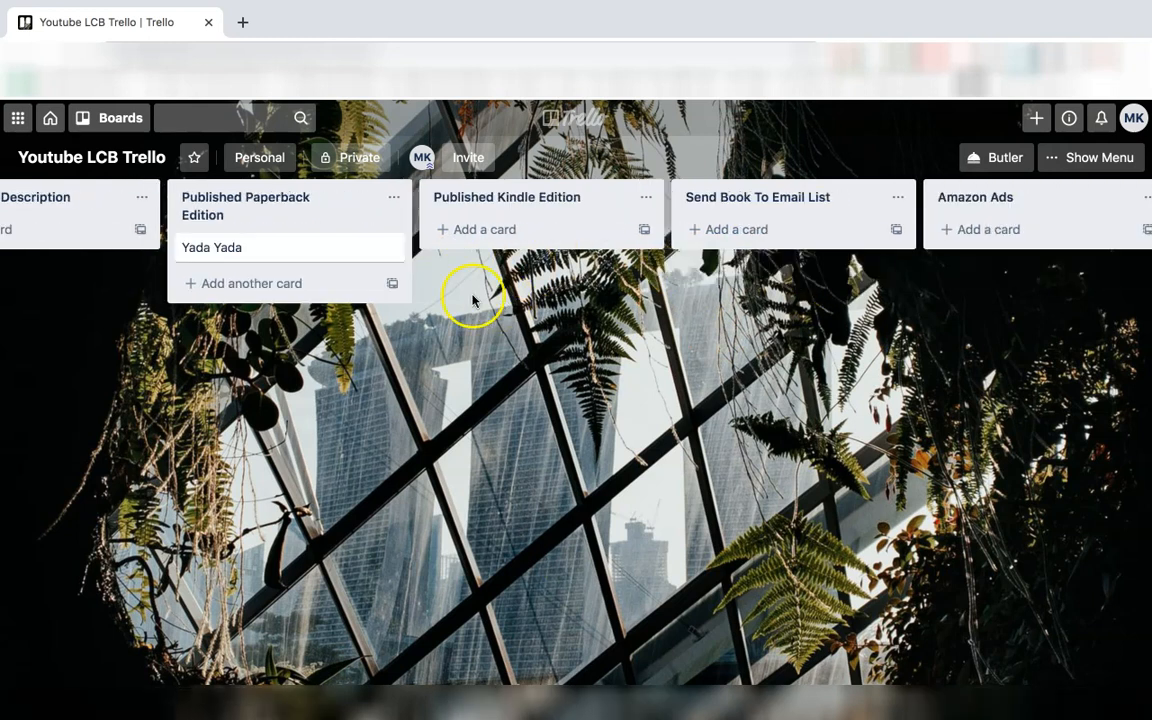
left_click_drag(257, 247, 748, 260)
scroll(561, 368, "left", 1)
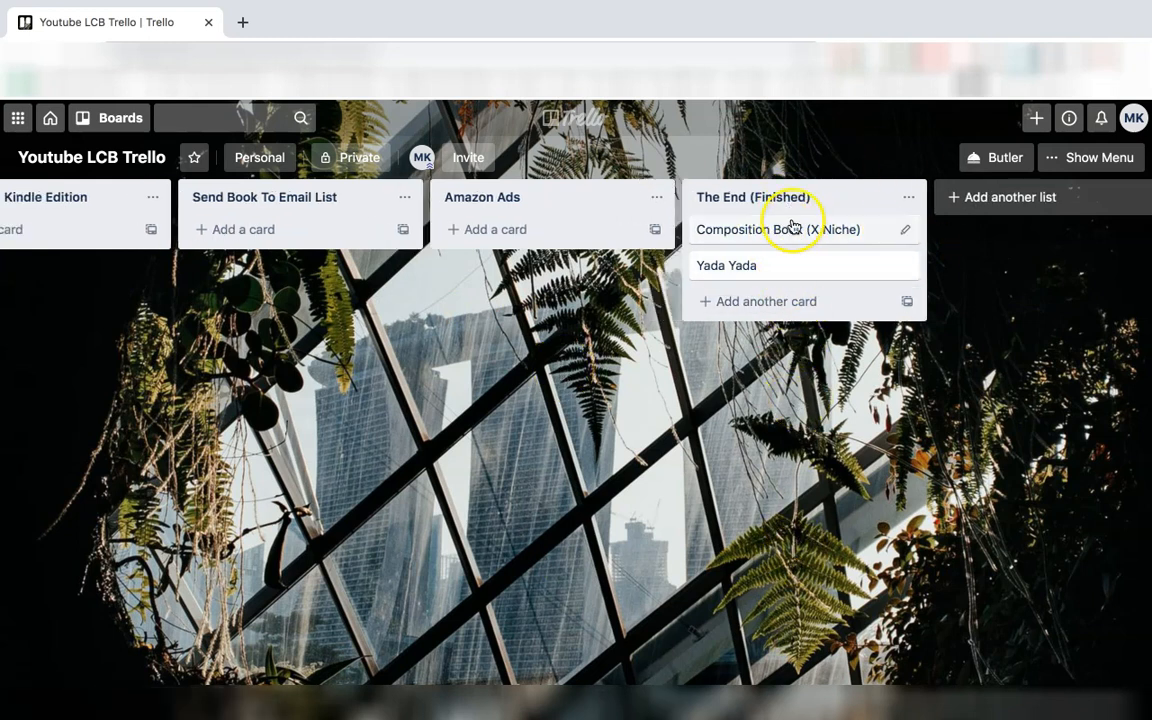
Add four new cards titled X, Y, Z and A to the Idea list.
left_click(152, 230)
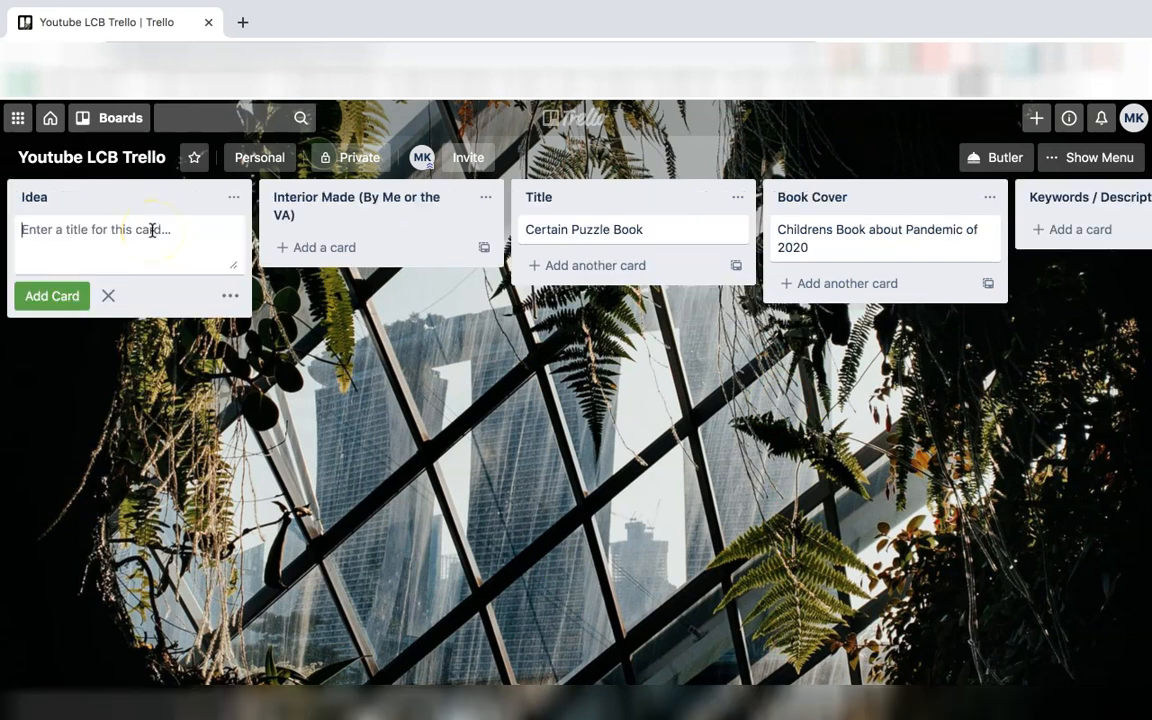
type("X")
key("Return")
type("Y")
key("Return")
type("Z")
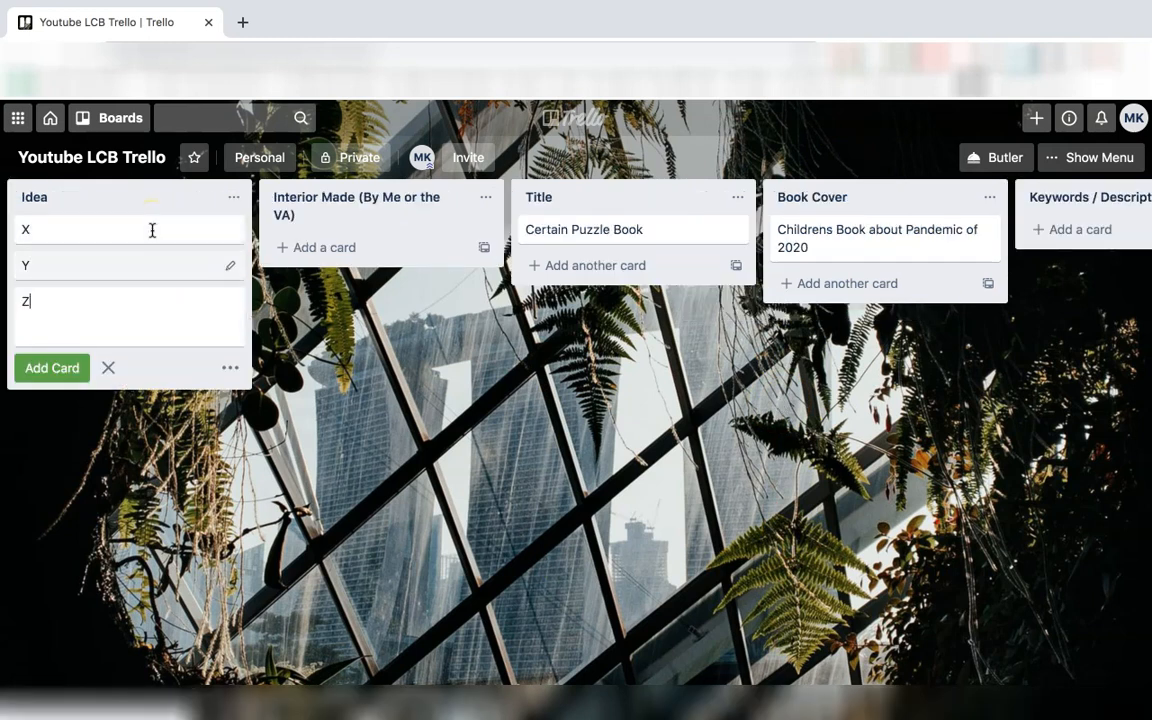
key("Return")
type("A")
key("Return")
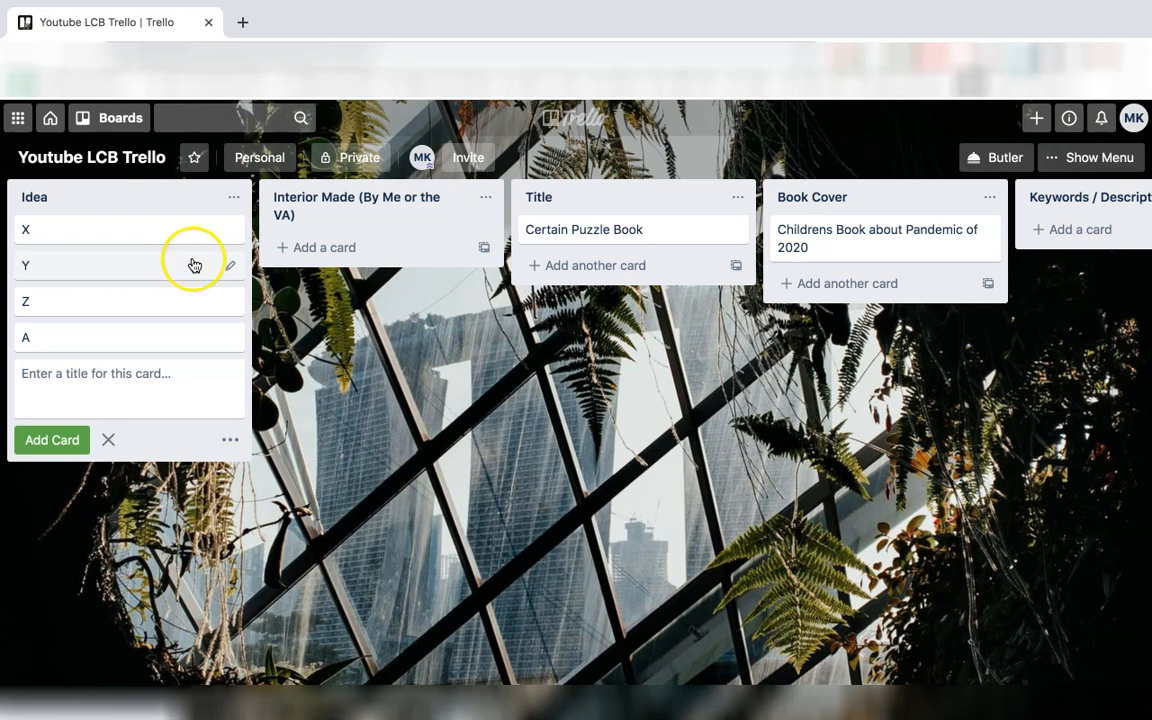
Look over the full workflow from the Idea list through to The End (Finished) and its completed book cards.
scroll(509, 314, "right", 3)
scroll(511, 314, "right", 15)
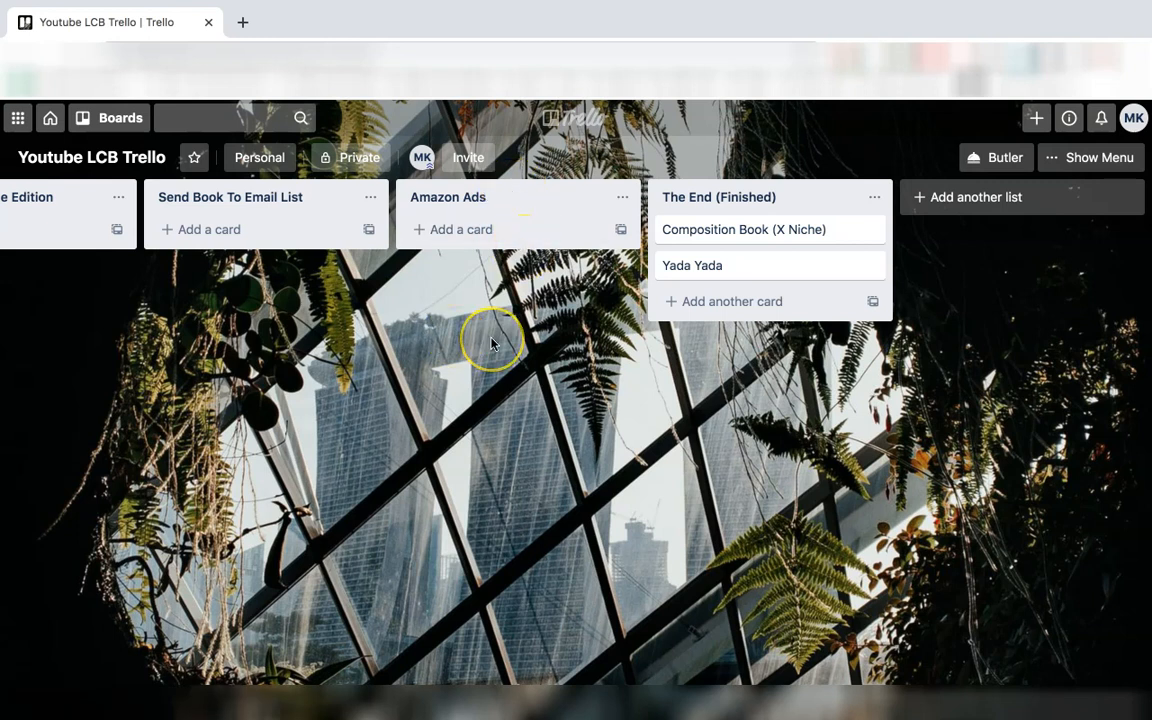
scroll(491, 343, "left", 10)
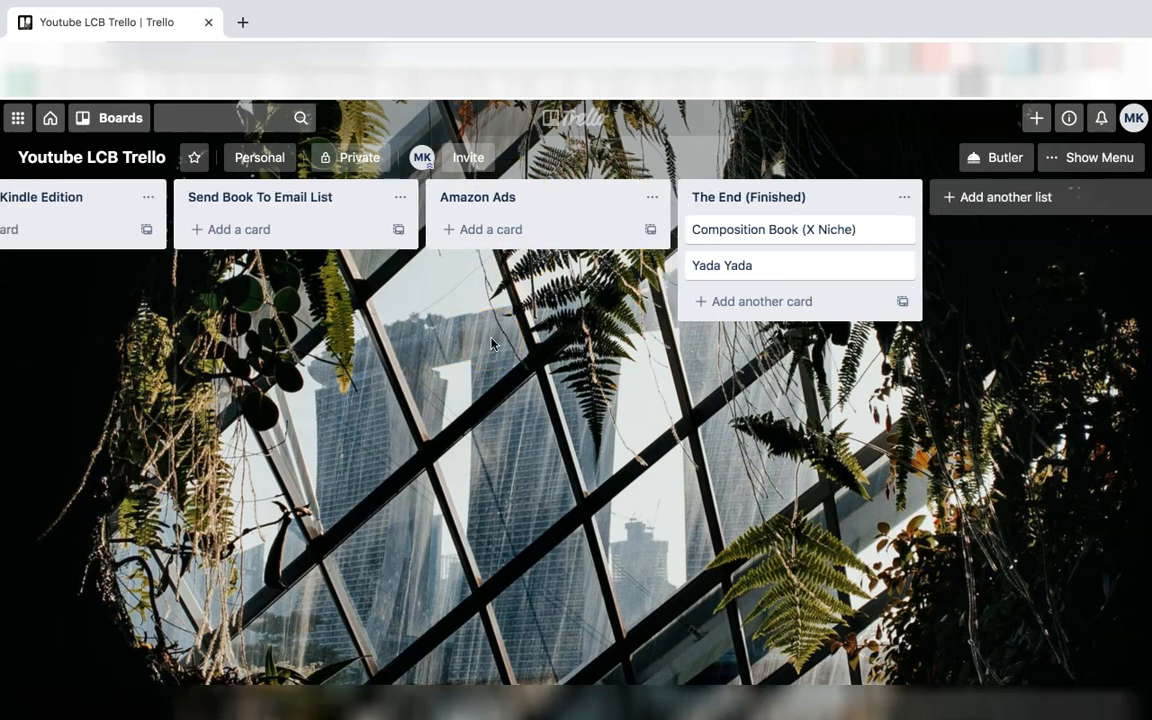
scroll(491, 343, "left", 15)
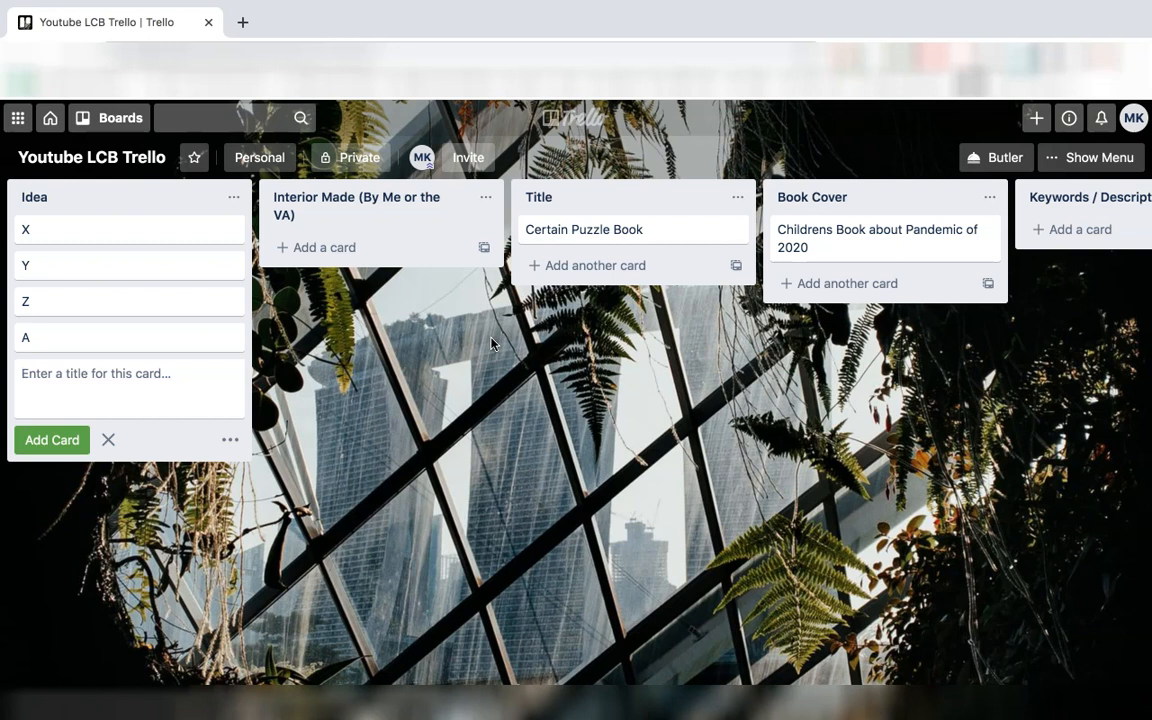
scroll(491, 343, "right", 20)
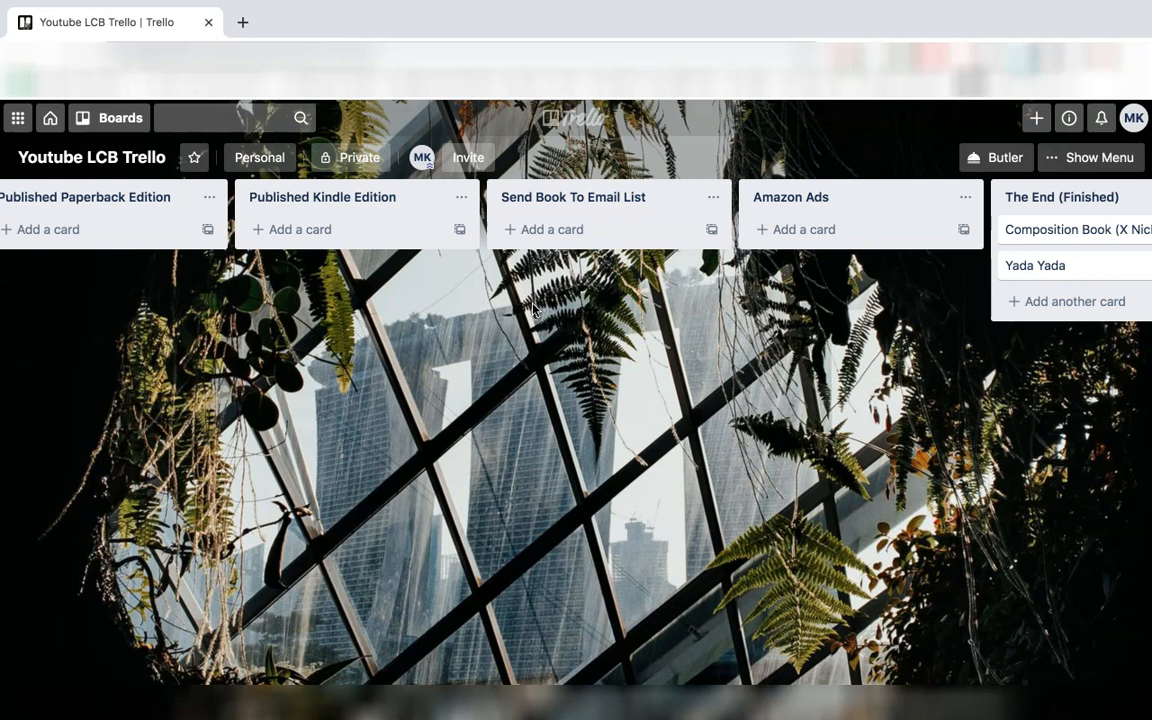
scroll(735, 445, "right", 5)
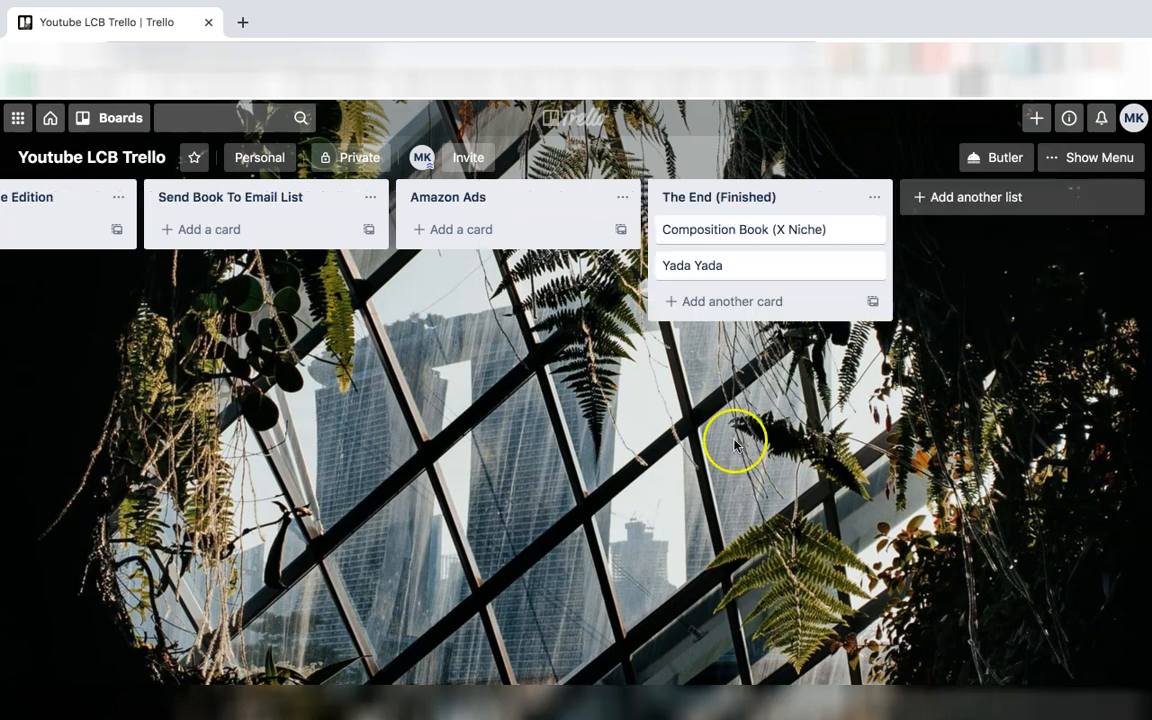